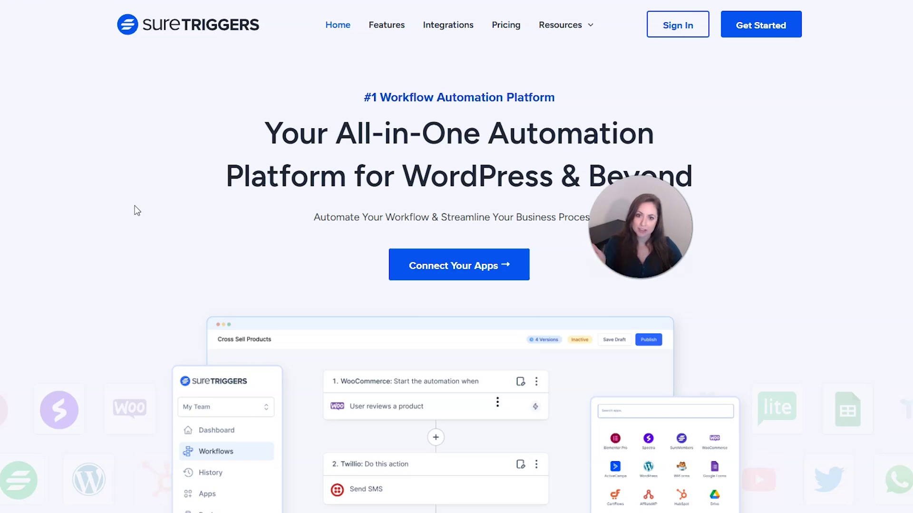
- Get started and sign in to SureTriggers to reach the dashboard showing 4 of 10,000 tasks used
left_click(768, 36)
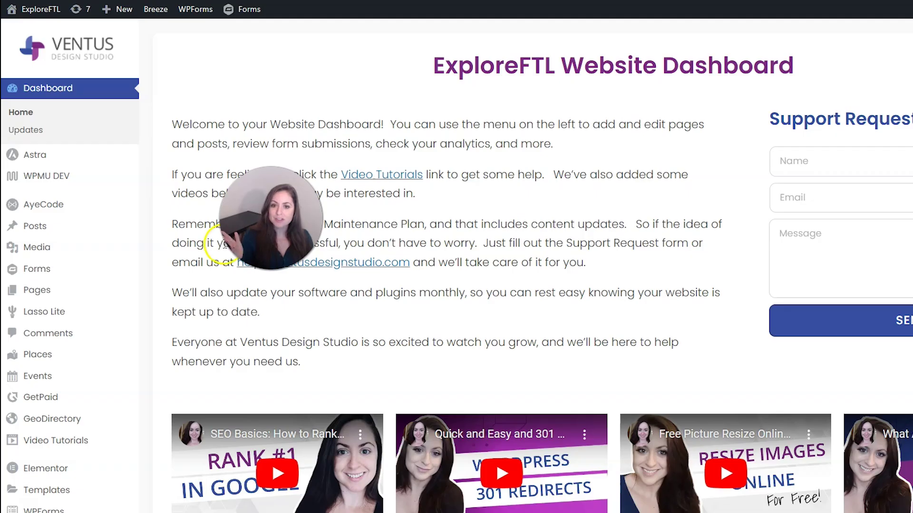
- Search 'suretriggers' under Plugins > Add New Plugin, then install and activate it
left_click(126, 246)
scroll(126, 245, "down", 5)
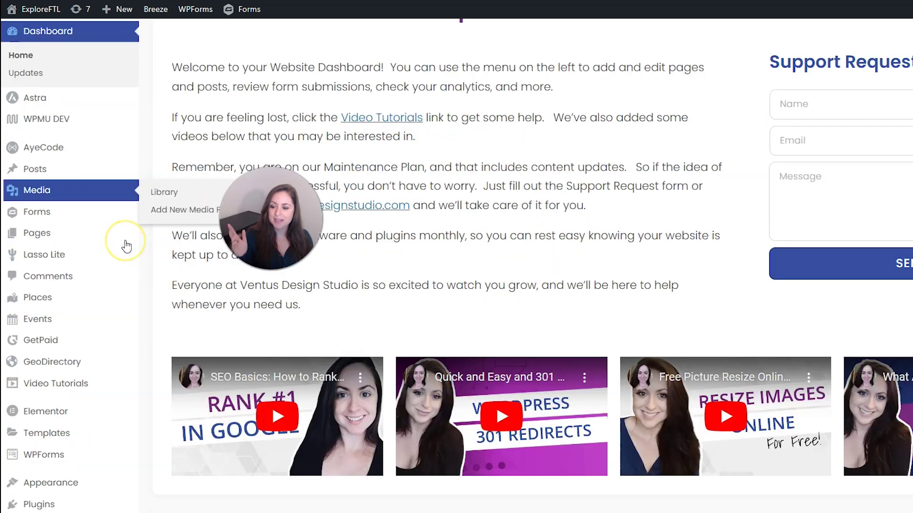
mouse_move(106, 331)
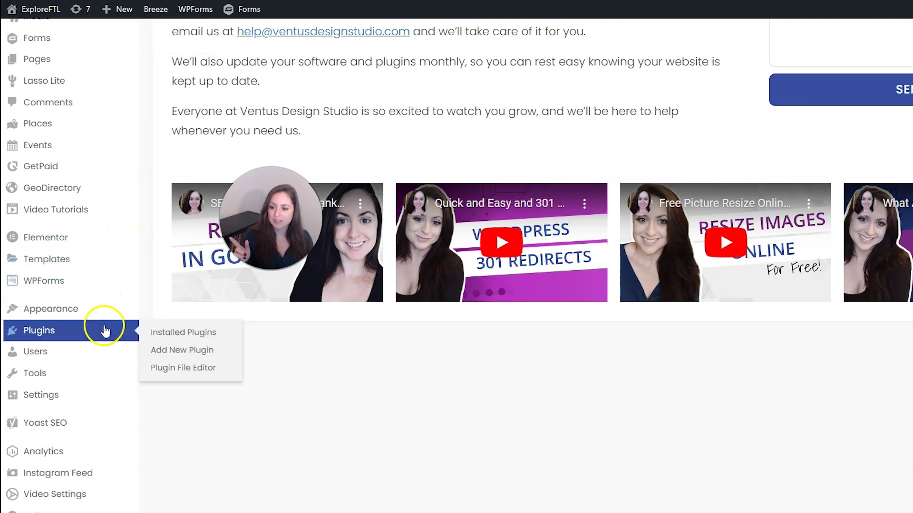
left_click(162, 349)
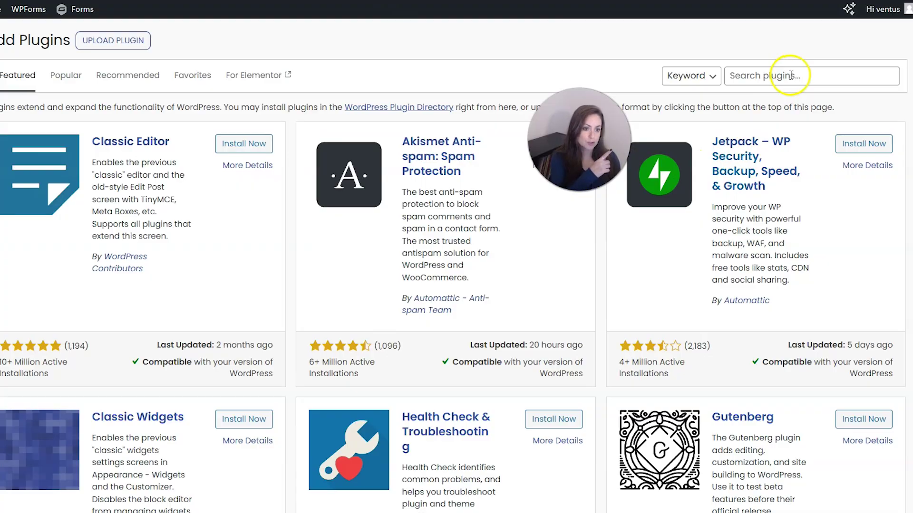
left_click(791, 76)
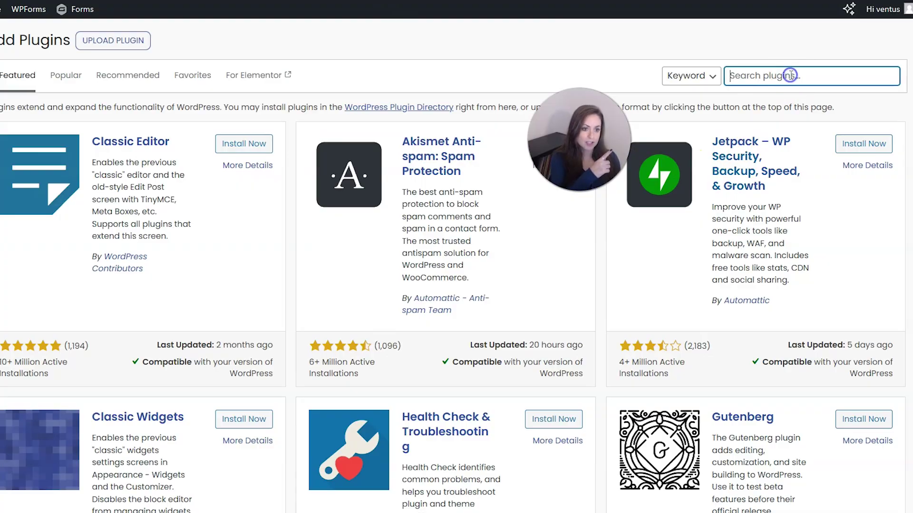
type("suretr")
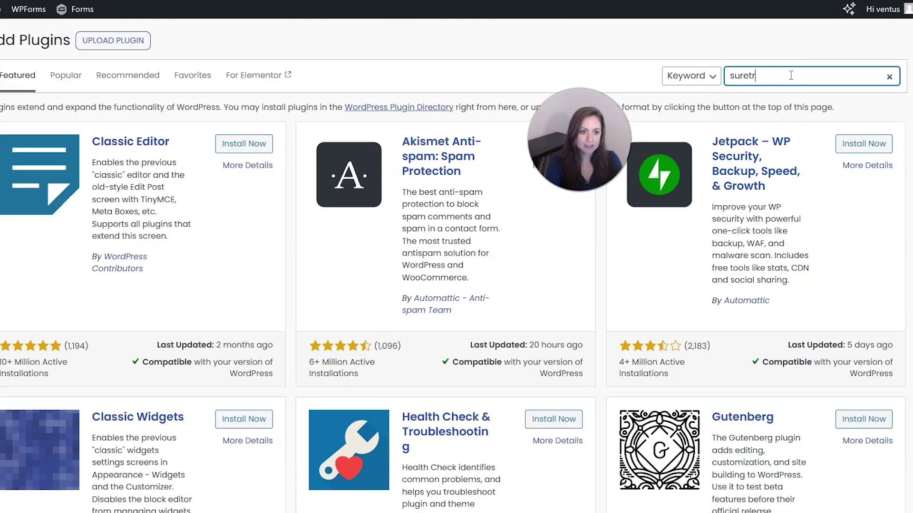
type("iggers")
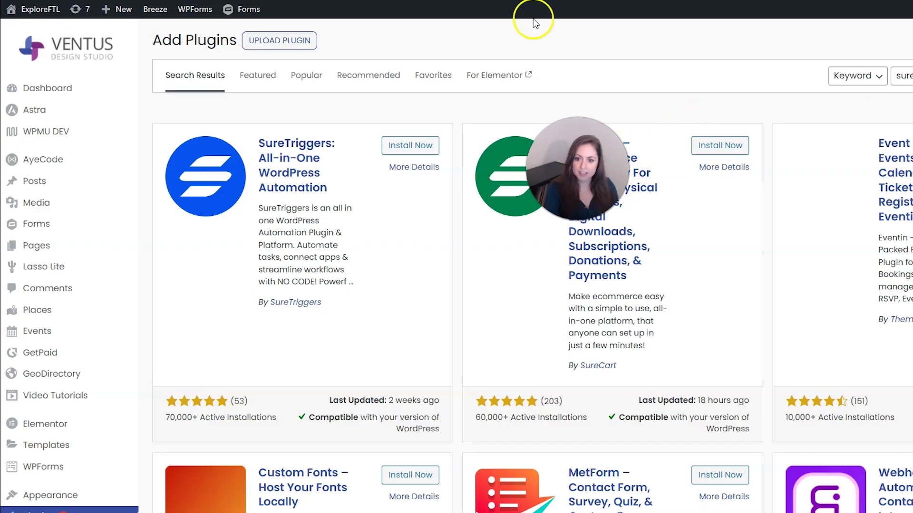
left_click(412, 145)
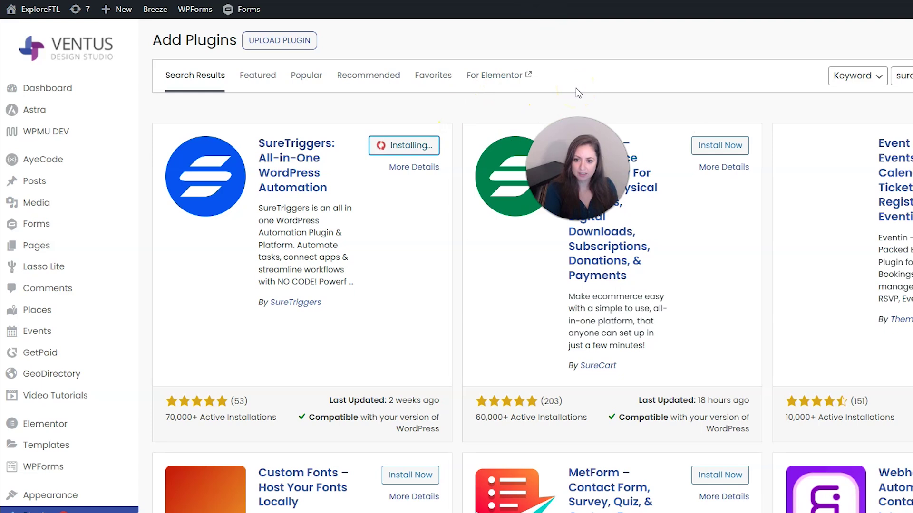
left_click(424, 147)
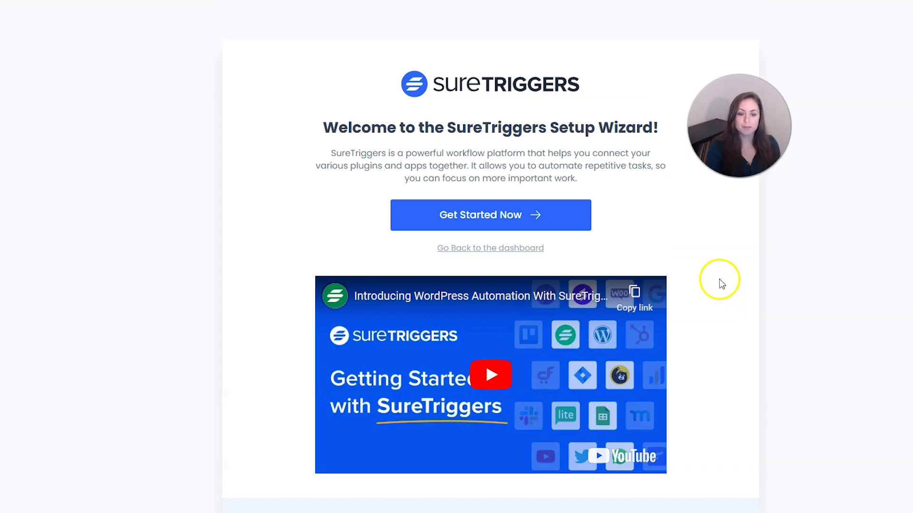
- Run the SureTriggers Setup Wizard and authorize connecting this site to the account
left_click(533, 220)
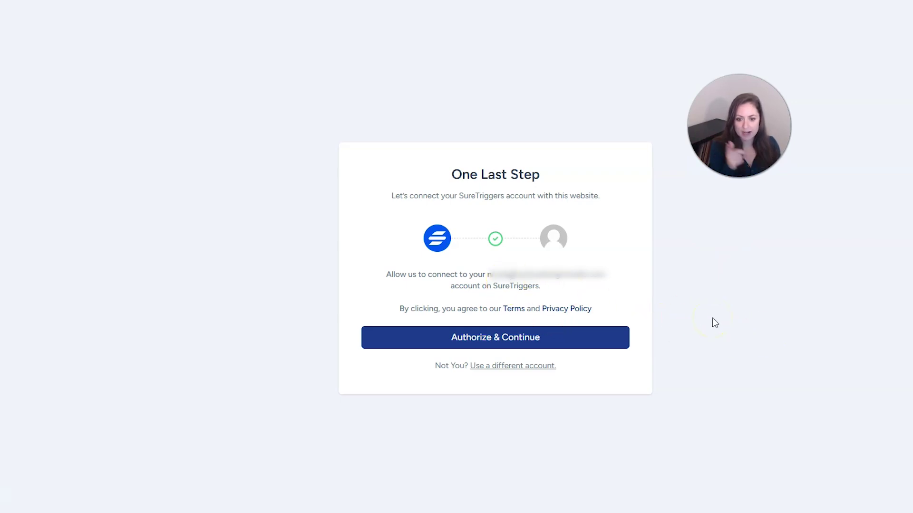
left_click(561, 342)
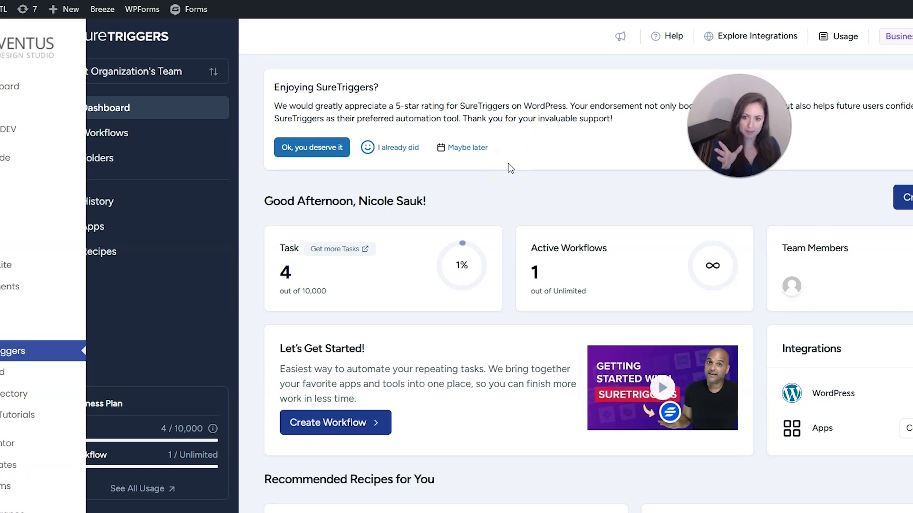
- Create a blank workflow from scratch named 'Share Blog Posts to Facebook'
scroll(503, 29, "down", 3)
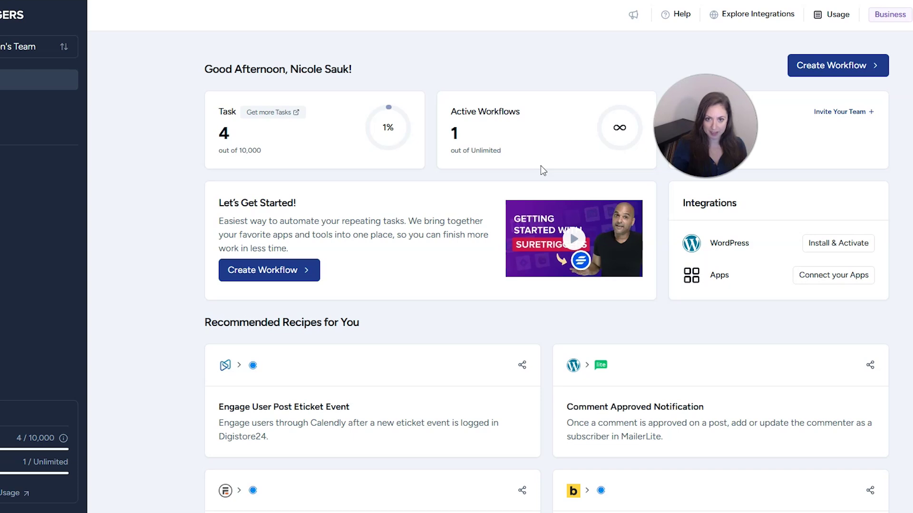
left_click(823, 66)
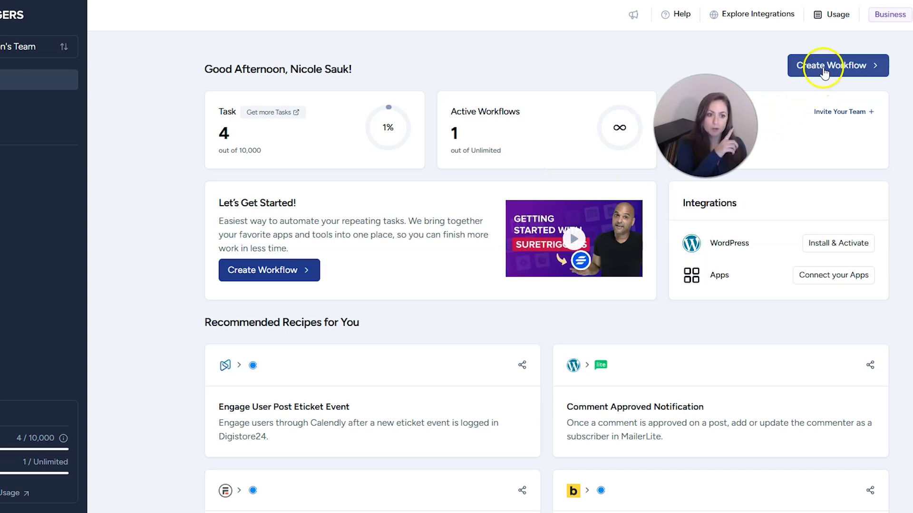
left_click(824, 95)
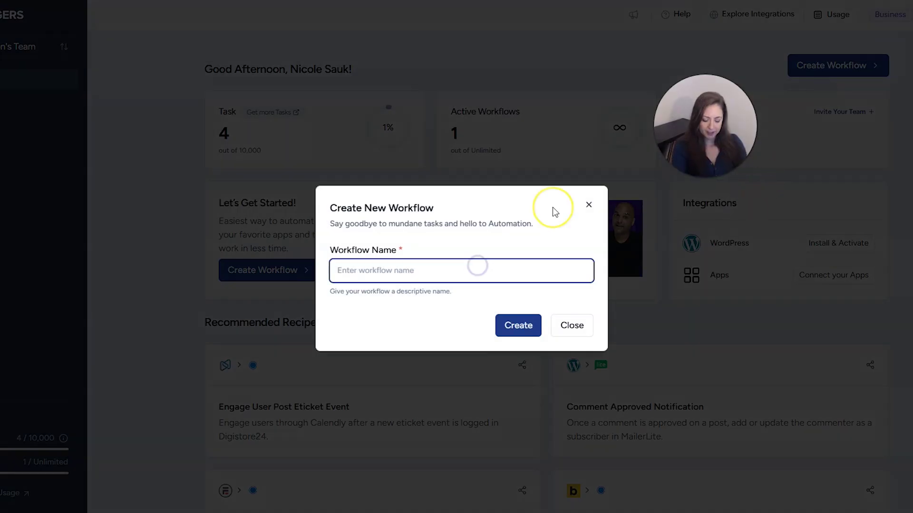
type("Share Blog Posts to Facebook")
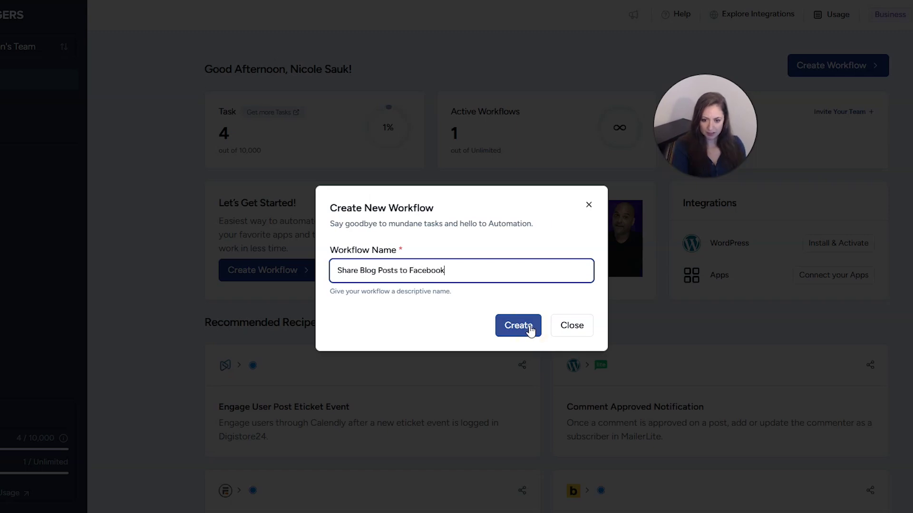
left_click(531, 327)
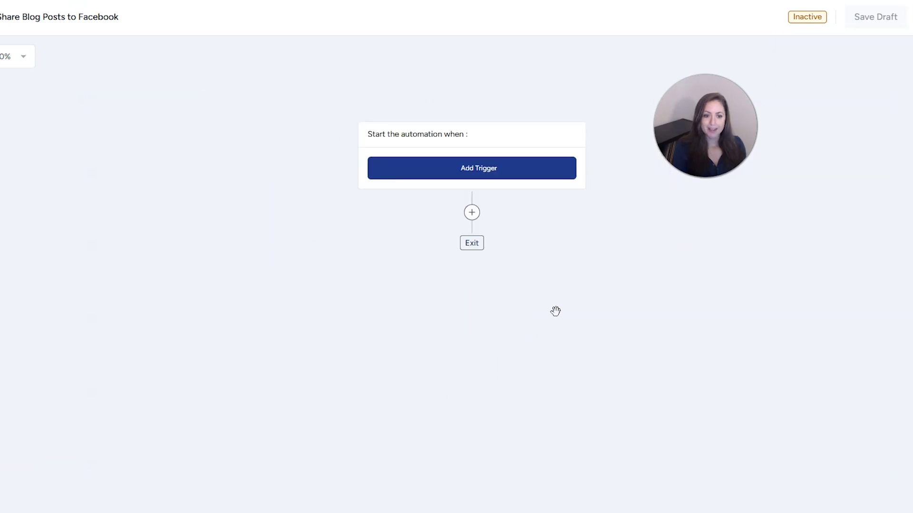
- Add a trigger to the workflow and choose WordPress as its app
left_click(543, 234)
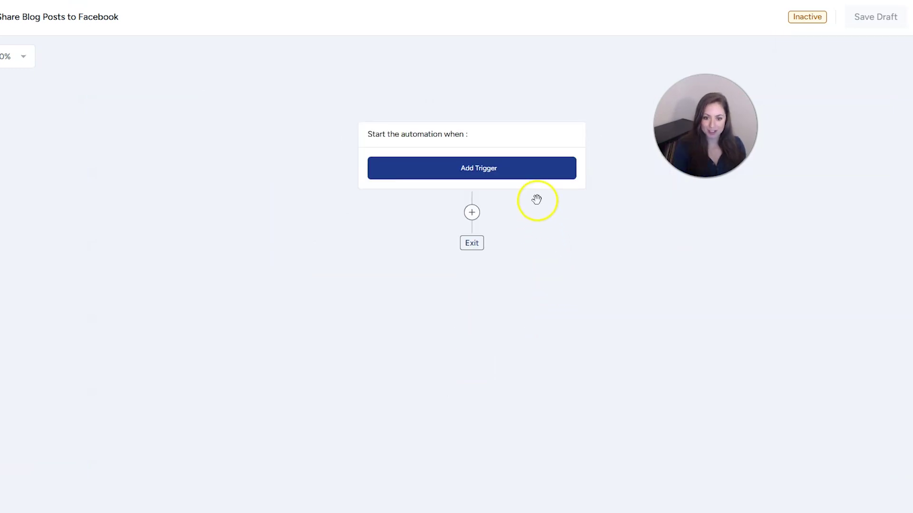
left_click(495, 168)
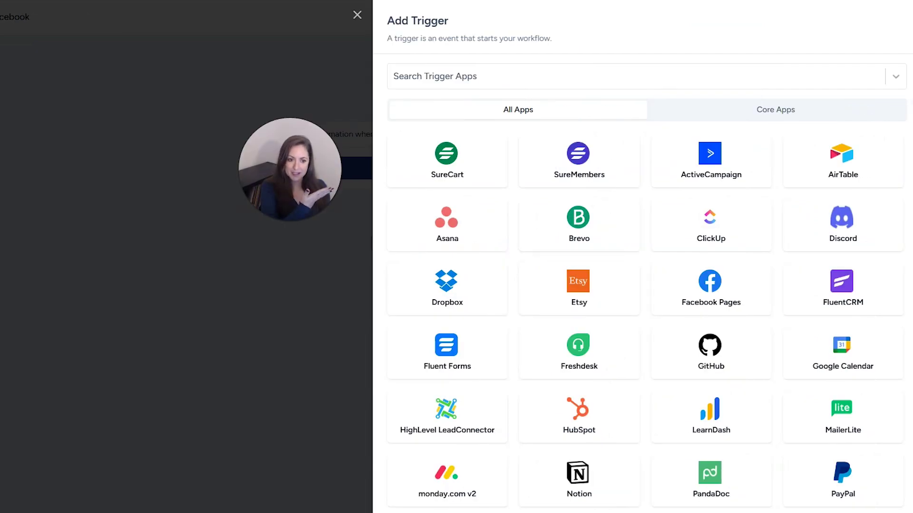
left_click(516, 71)
type("wordpress")
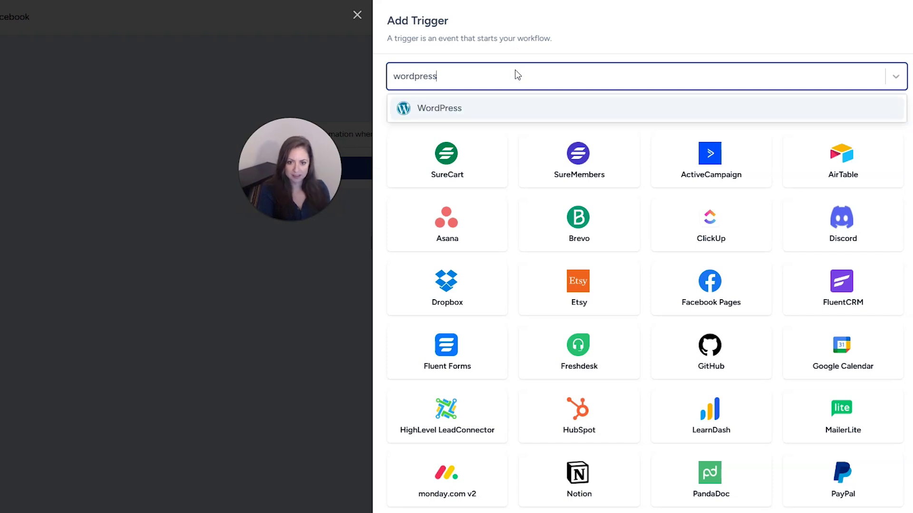
left_click(443, 109)
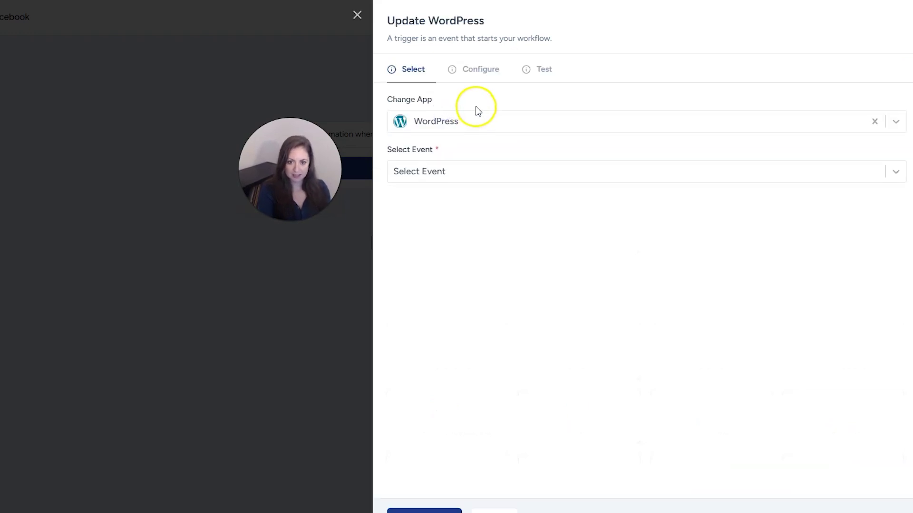
- Select the Post Created / Updated event on the existing connection and continue
left_click(450, 172)
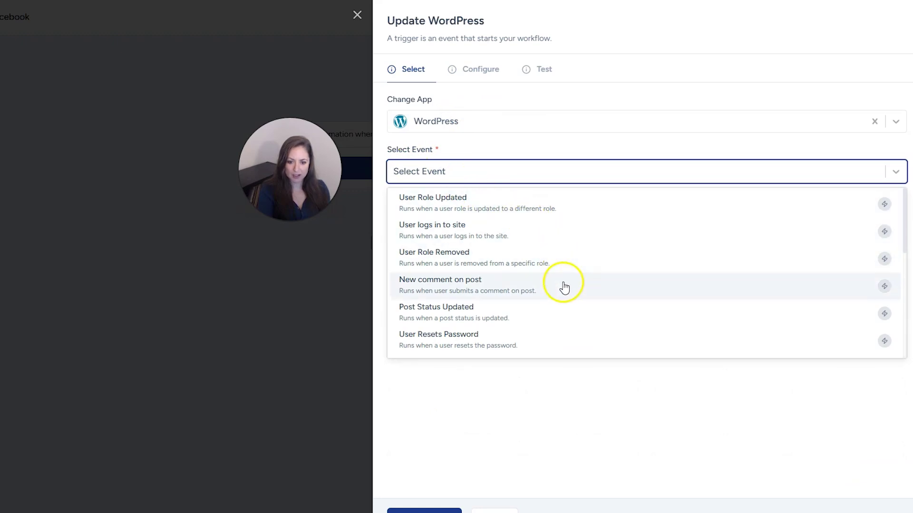
scroll(562, 289, "down", 2)
scroll(562, 292, "down", 2)
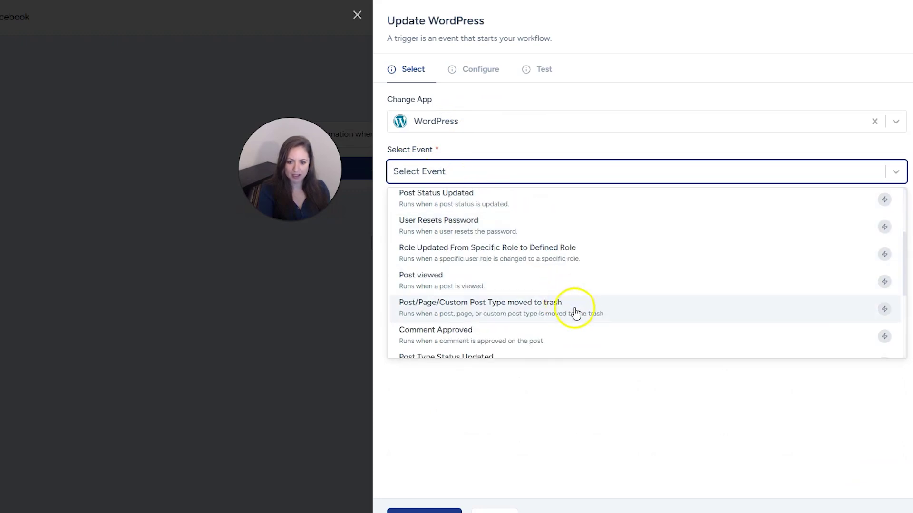
scroll(583, 308, "down", 4)
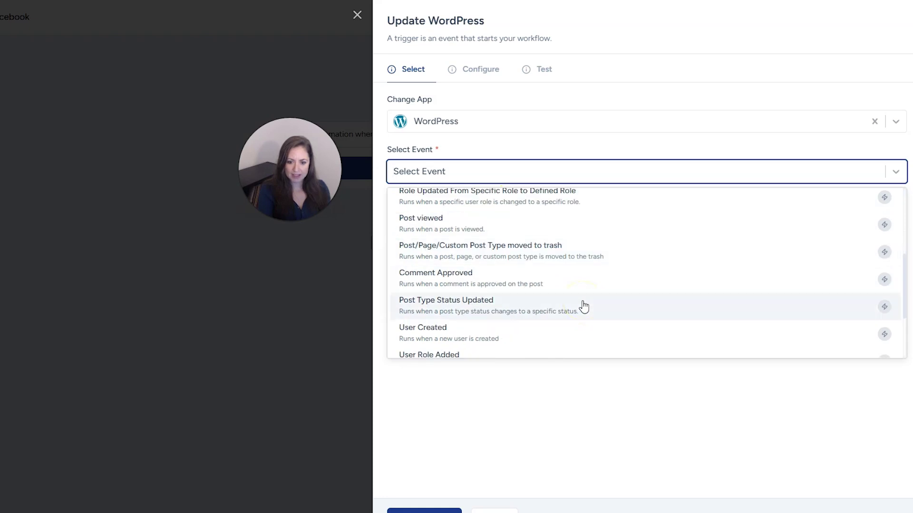
scroll(583, 312, "down", 2)
left_click(581, 317)
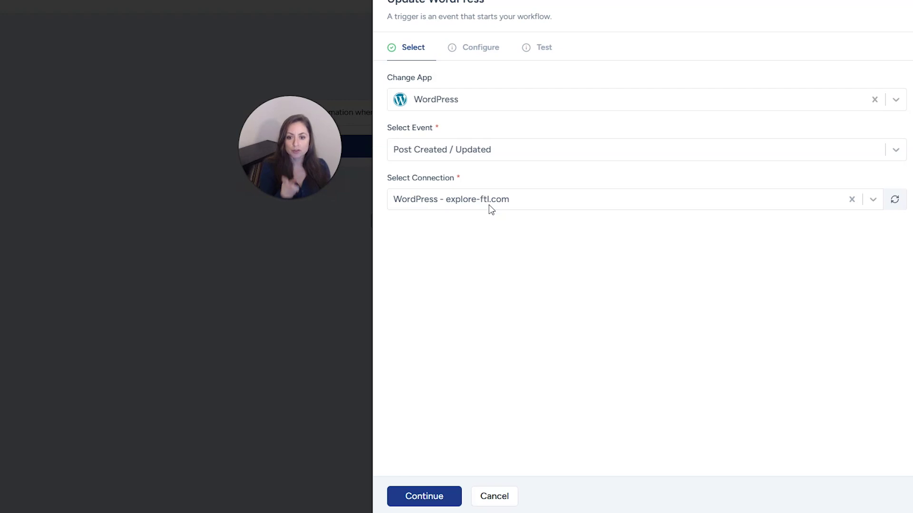
left_click(442, 497)
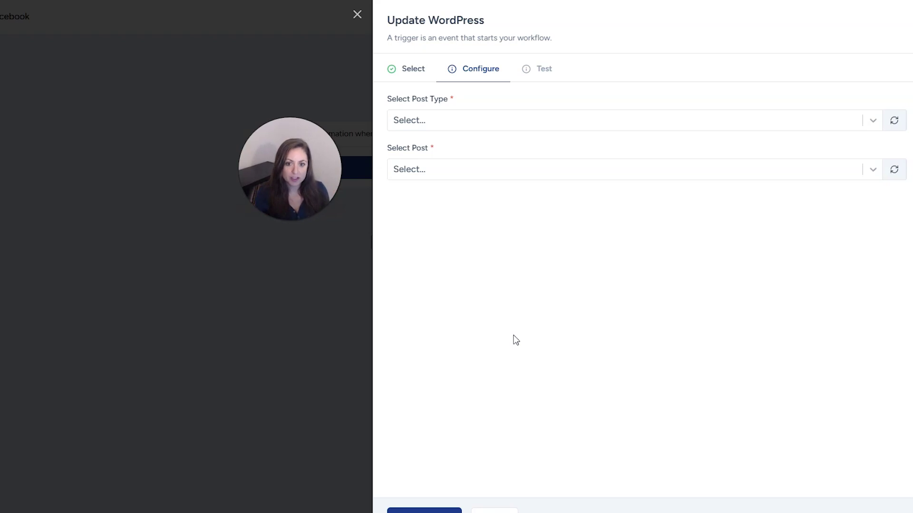
- Set Post Type to Posts and Post to Any One, fetch sample data, and save the trigger
left_click(532, 120)
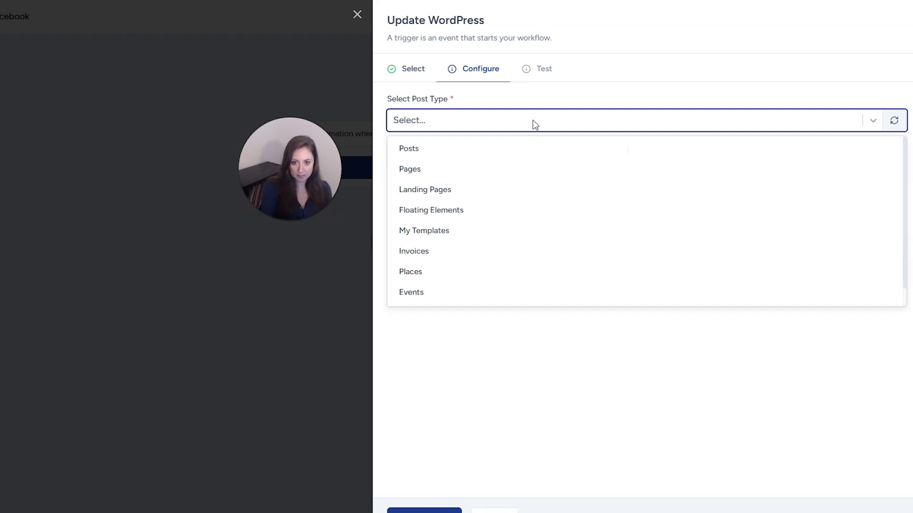
left_click(543, 148)
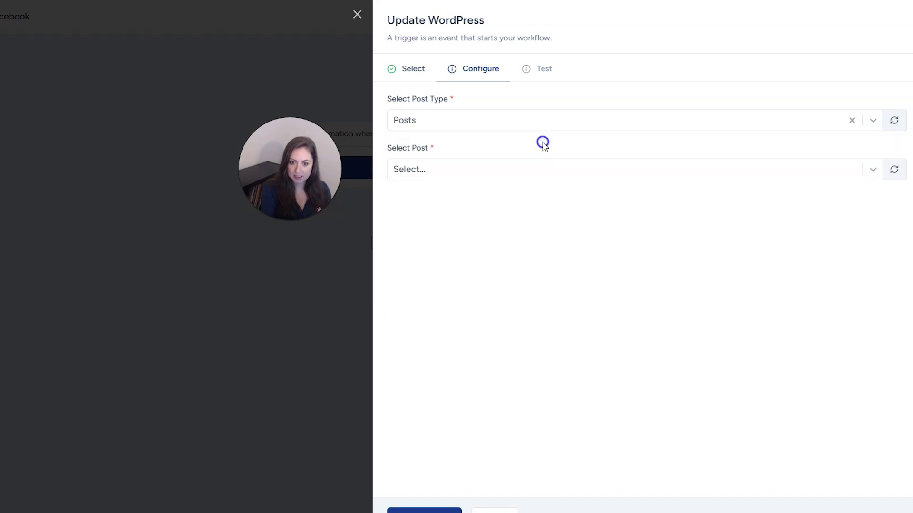
left_click(507, 174)
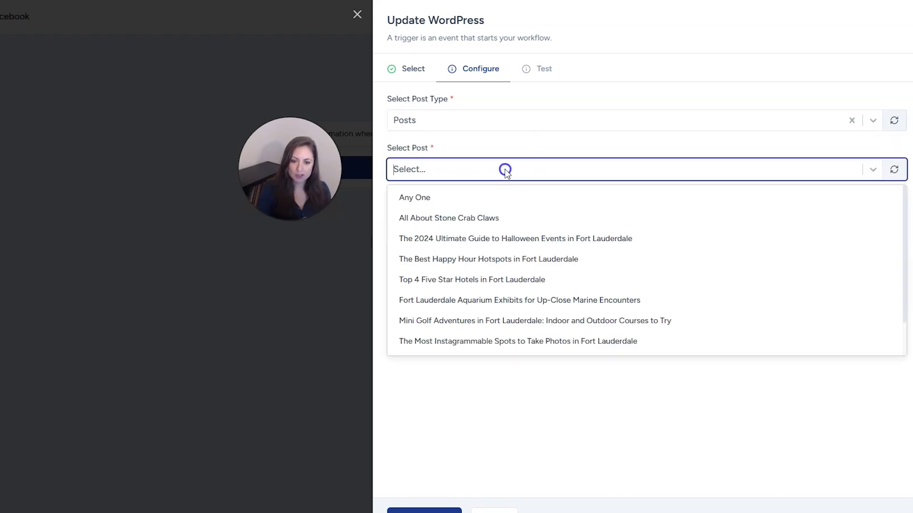
left_click(492, 196)
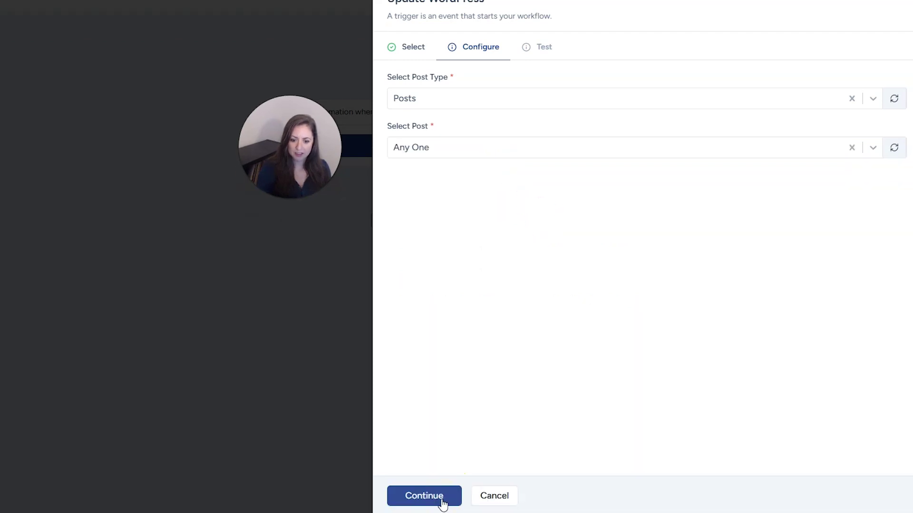
left_click(442, 500)
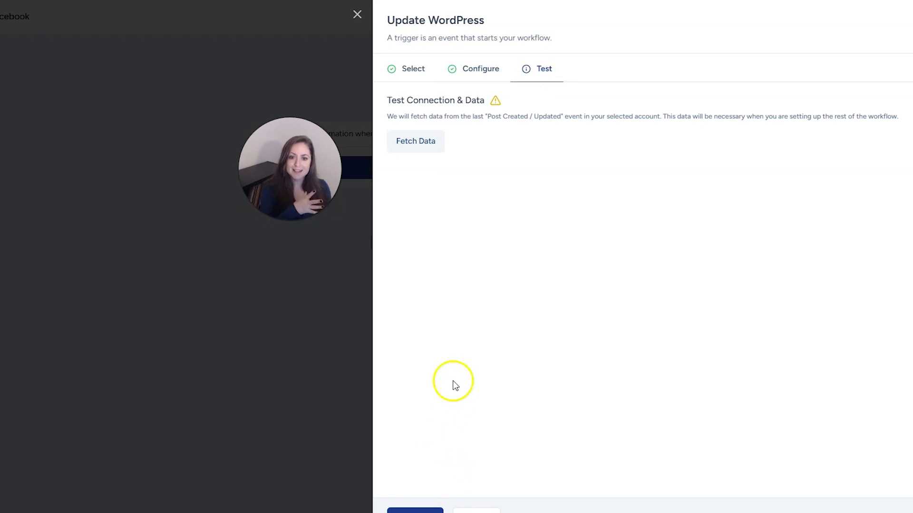
left_click(431, 151)
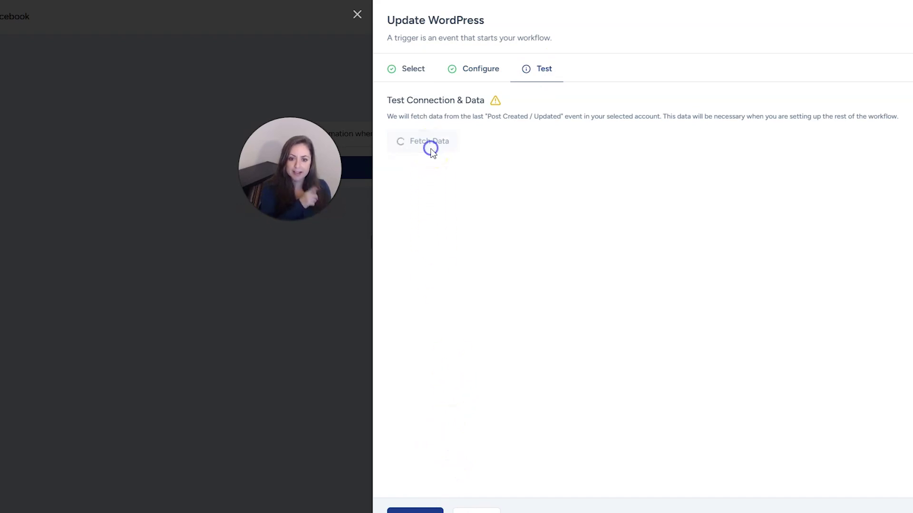
left_click(415, 511)
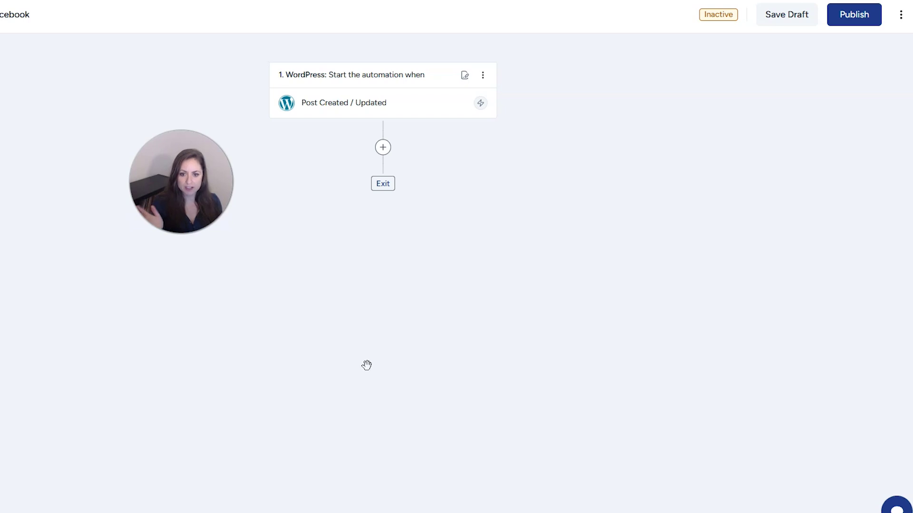
- Add an action step after the trigger using the Facebook Pages app
left_click(383, 151)
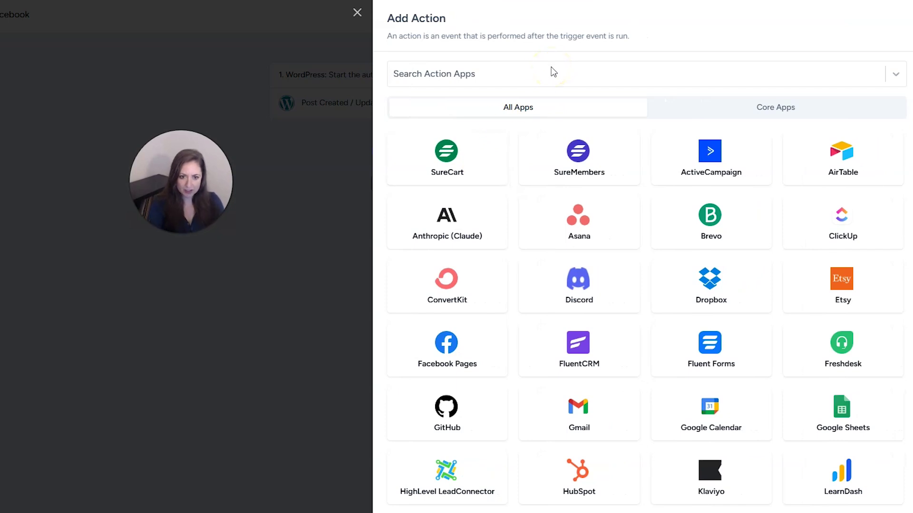
type("facebook")
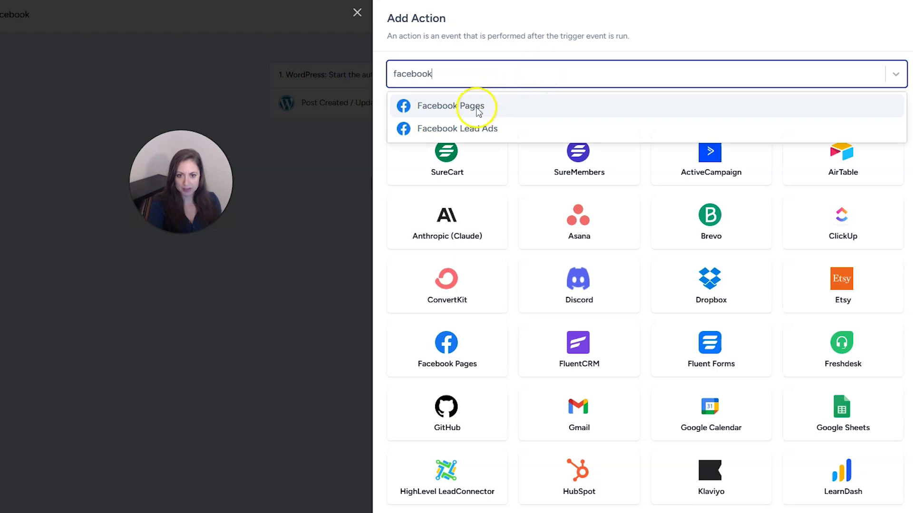
left_click(478, 109)
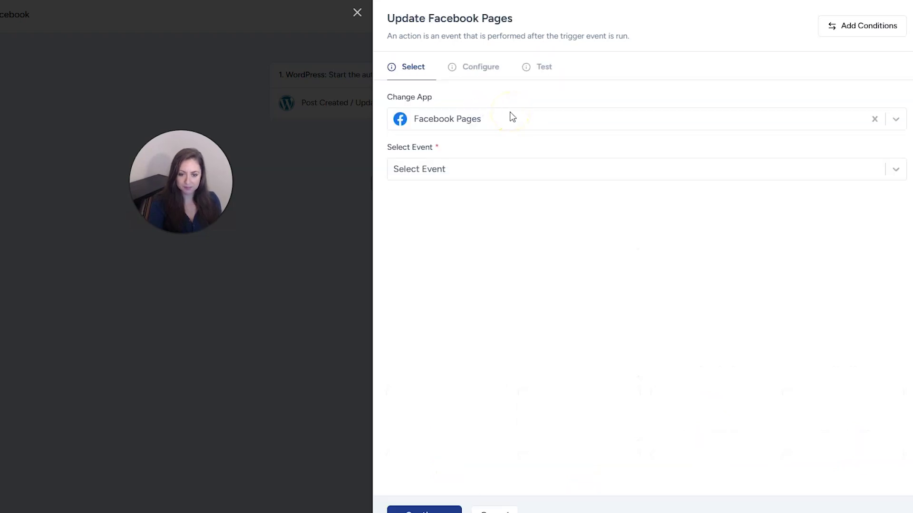
left_click(523, 176)
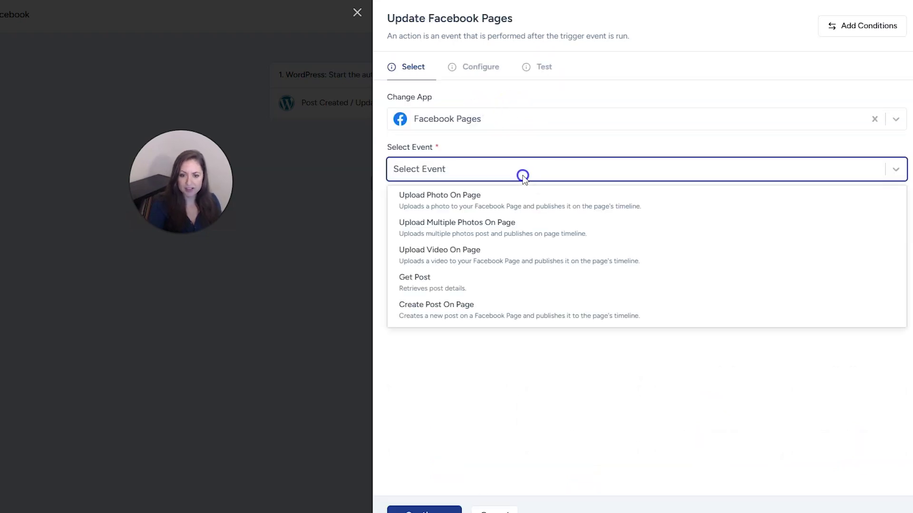
- Choose the Create Post On Page event and approve a new Facebook connection for SureTriggers
left_click(522, 324)
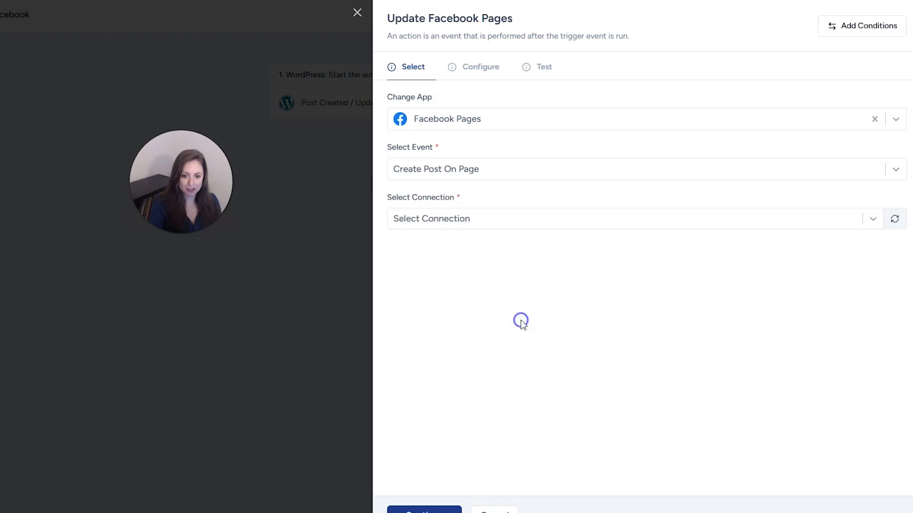
left_click(456, 217)
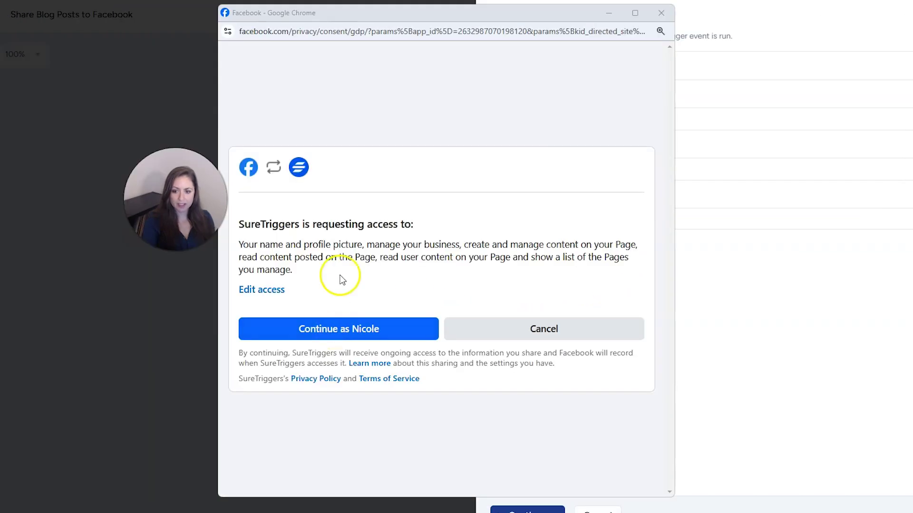
left_click(356, 336)
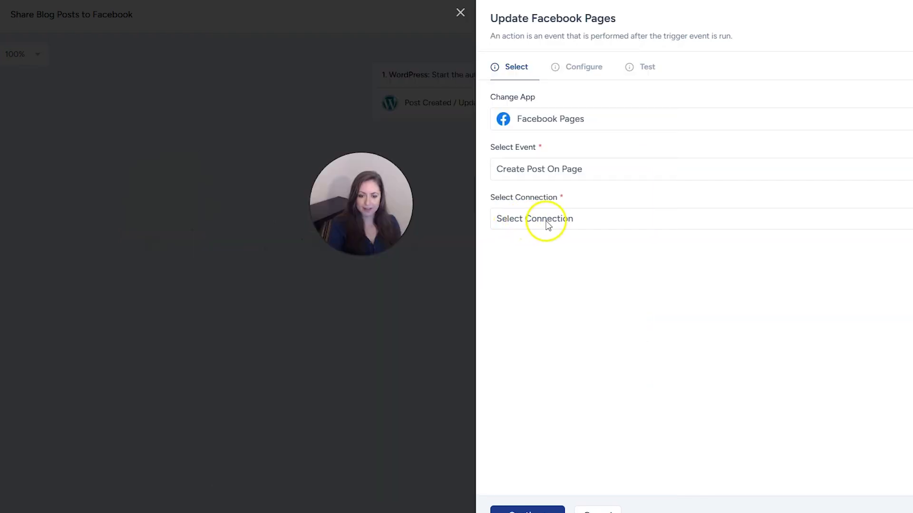
- Use the new Facebook Pages connection and target the Explore-ftl page
left_click(545, 220)
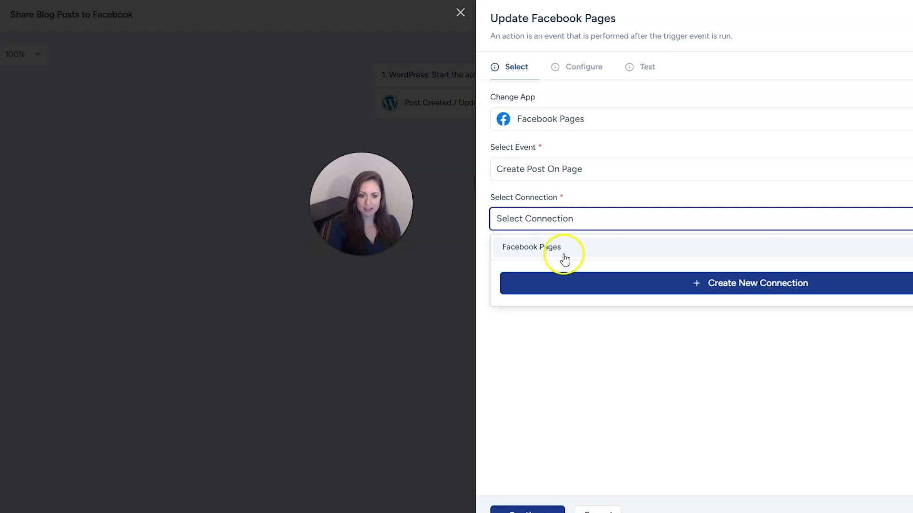
left_click(529, 247)
left_click(532, 511)
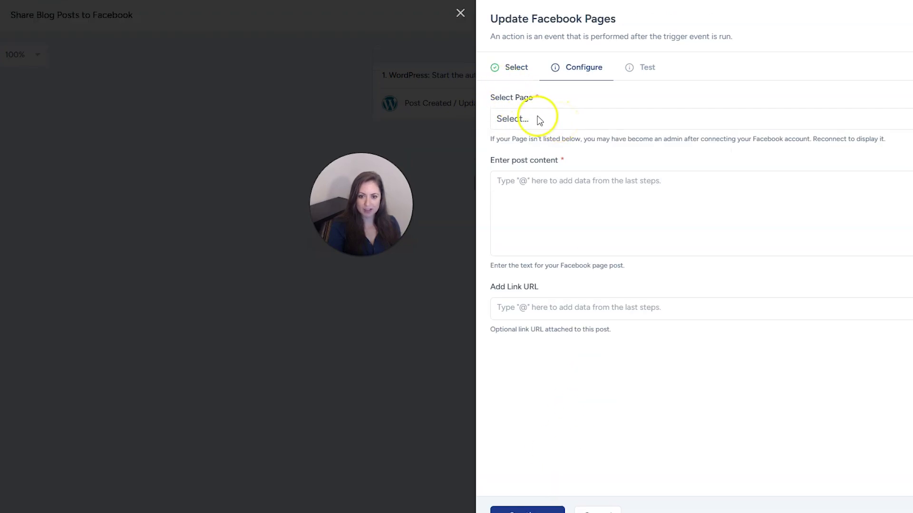
left_click(549, 120)
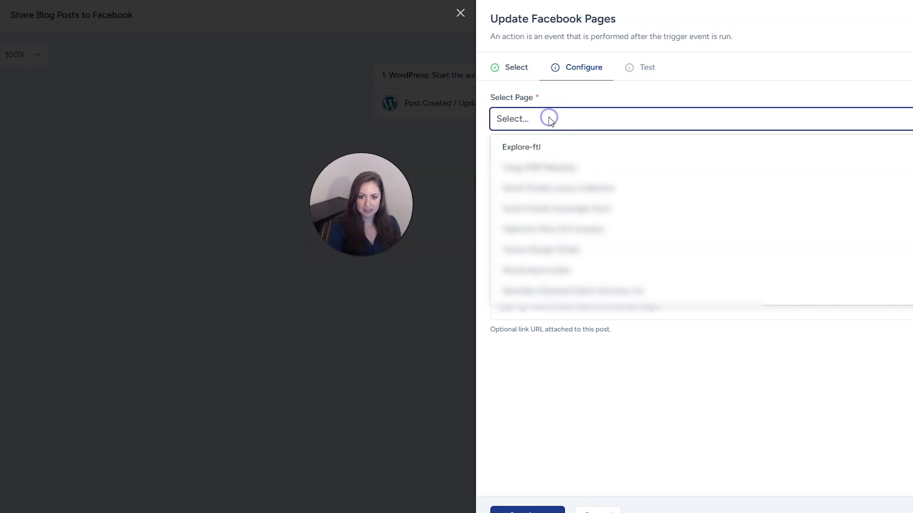
left_click(552, 153)
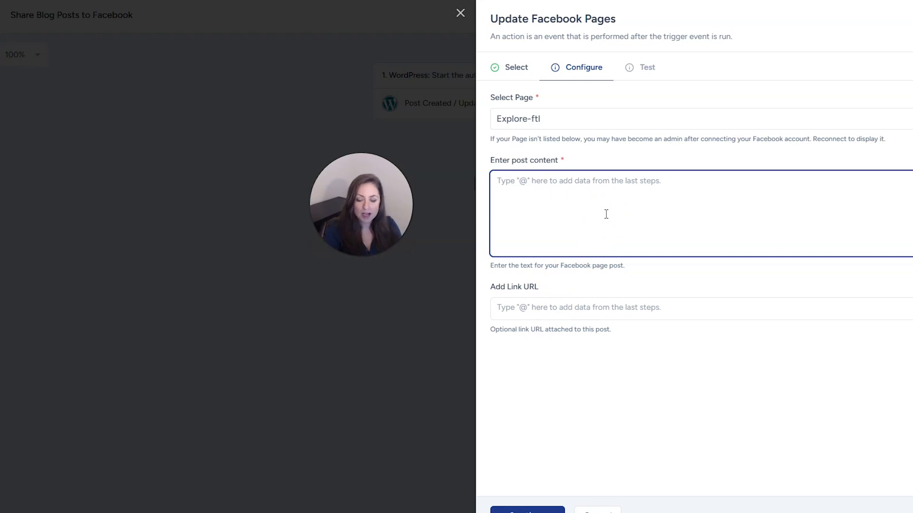
- Map the WordPress Post Excerpt to the post content and the post's Guid to the link URL
type("@")
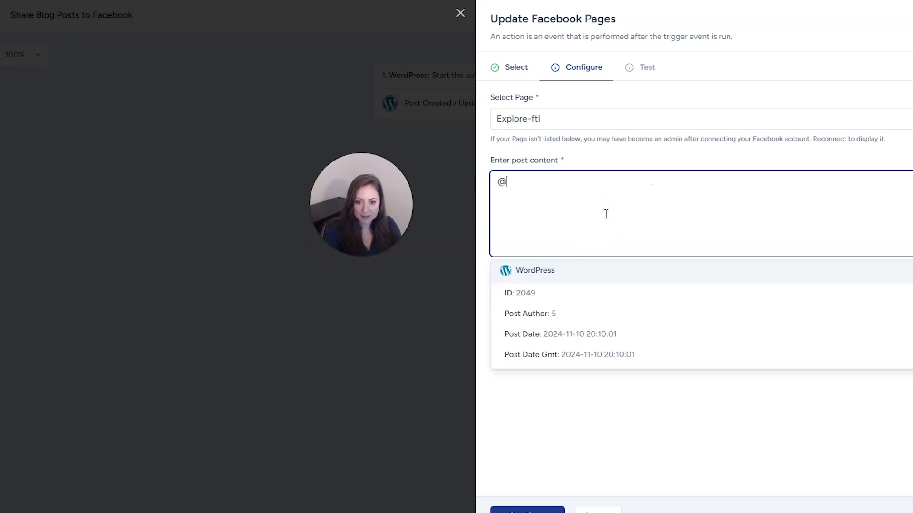
left_click(594, 294)
scroll(594, 294, "down", 3)
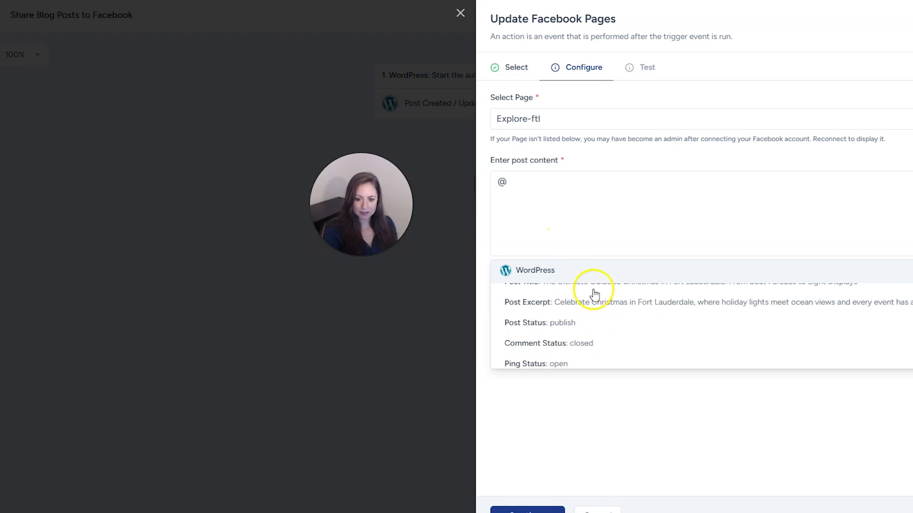
left_click(587, 309)
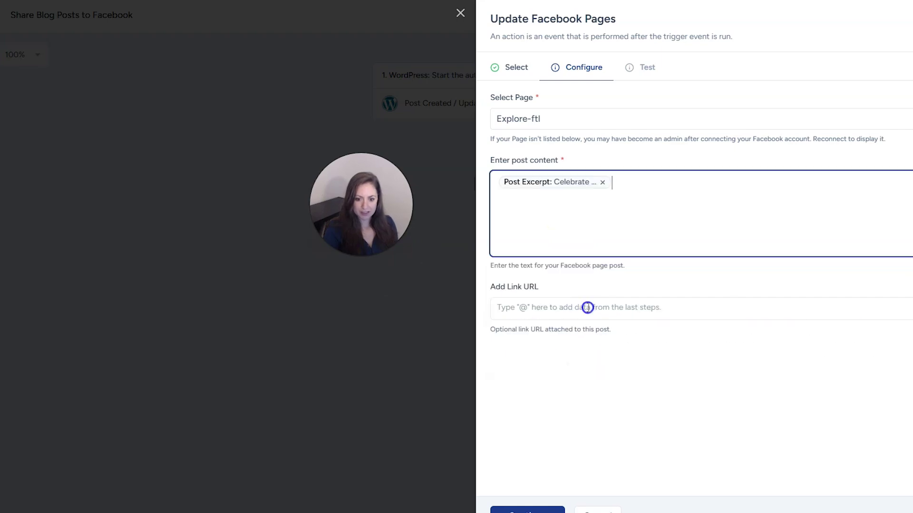
left_click(588, 308)
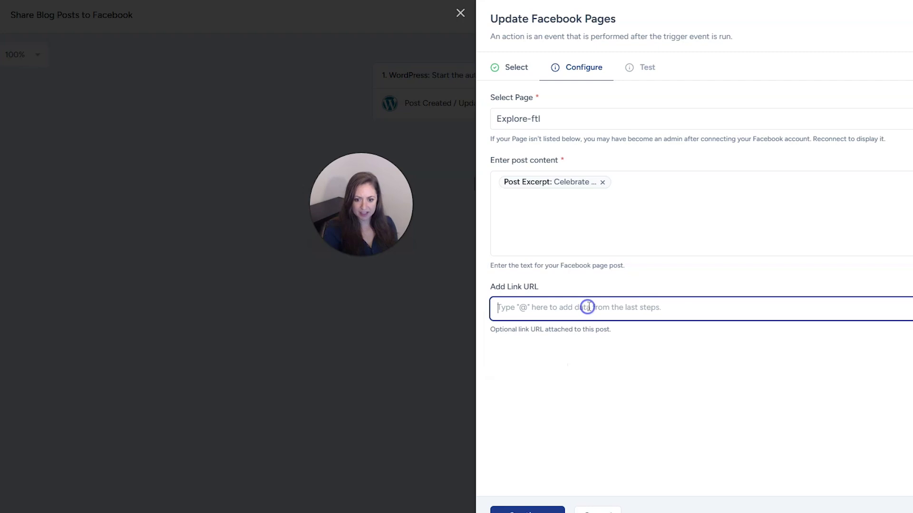
type("@")
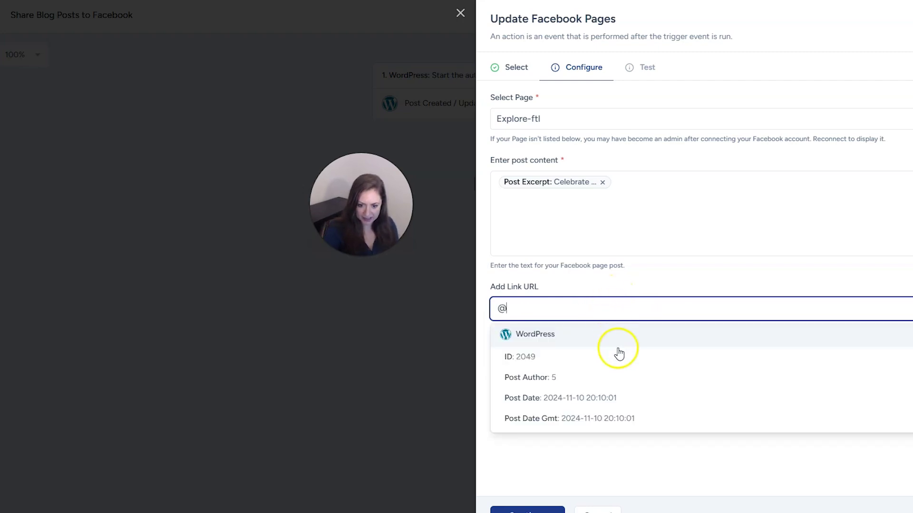
scroll(636, 361, "down", 2)
scroll(658, 374, "down", 5)
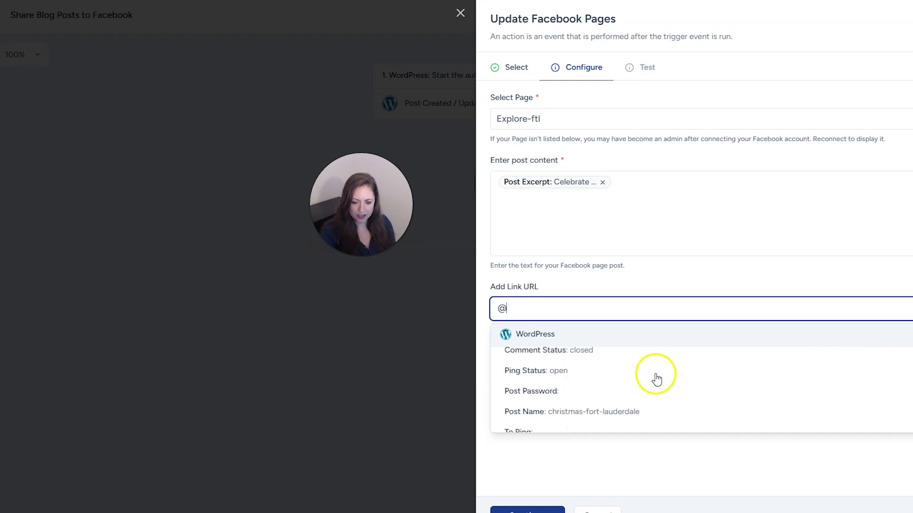
scroll(655, 380, "down", 4)
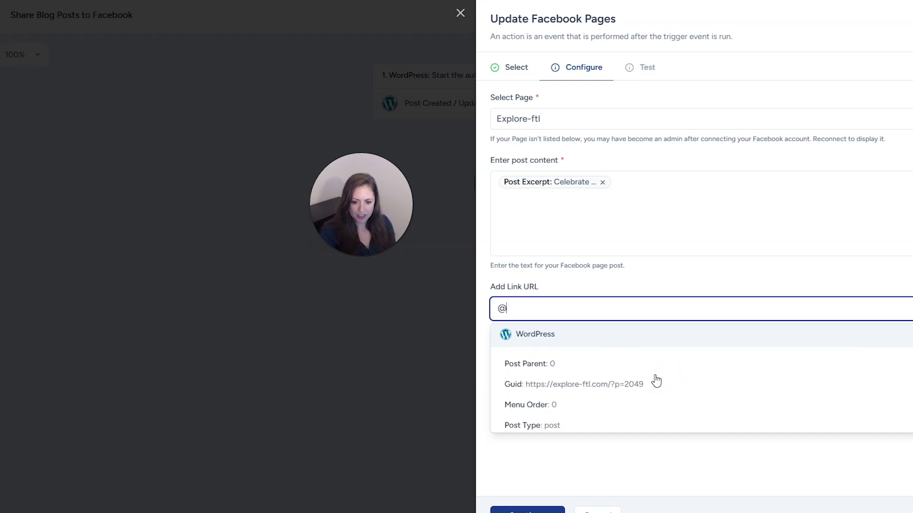
left_click(650, 383)
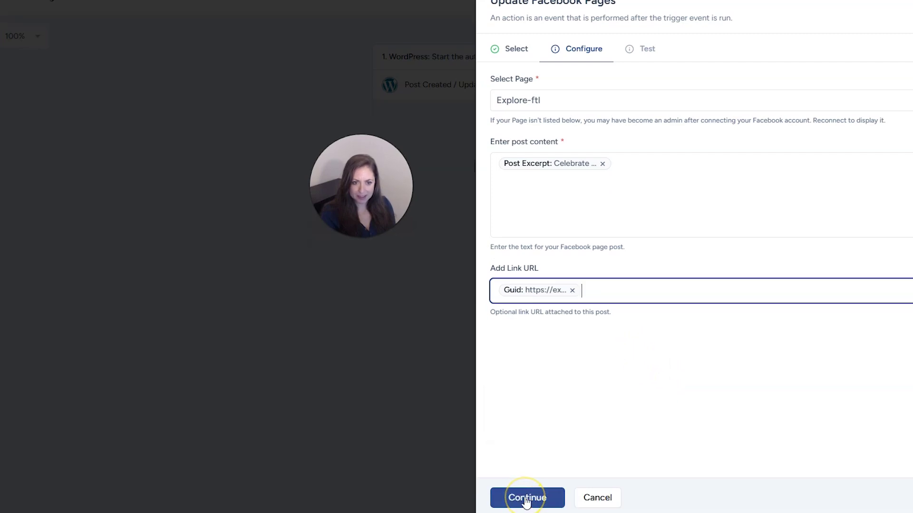
- Test the Facebook action and confirm the test post appears on the Explore-ftl page
left_click(526, 502)
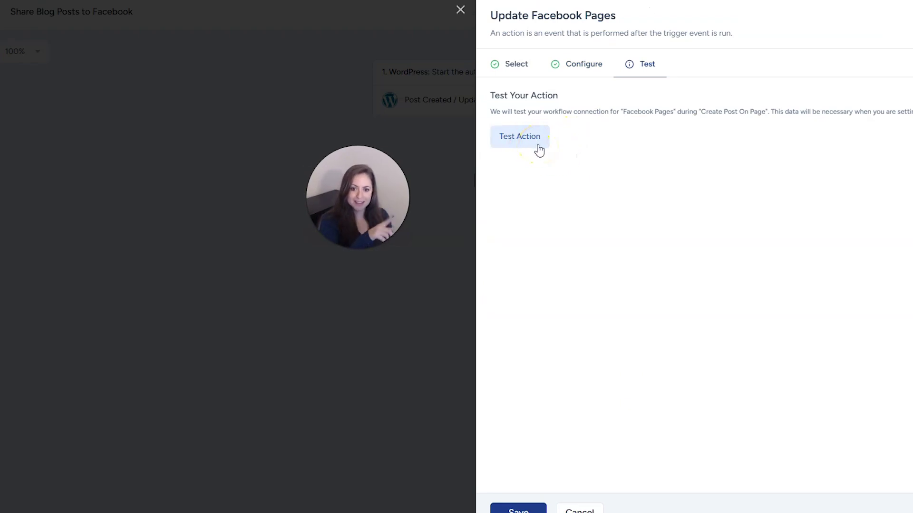
left_click(538, 149)
left_click(577, 212)
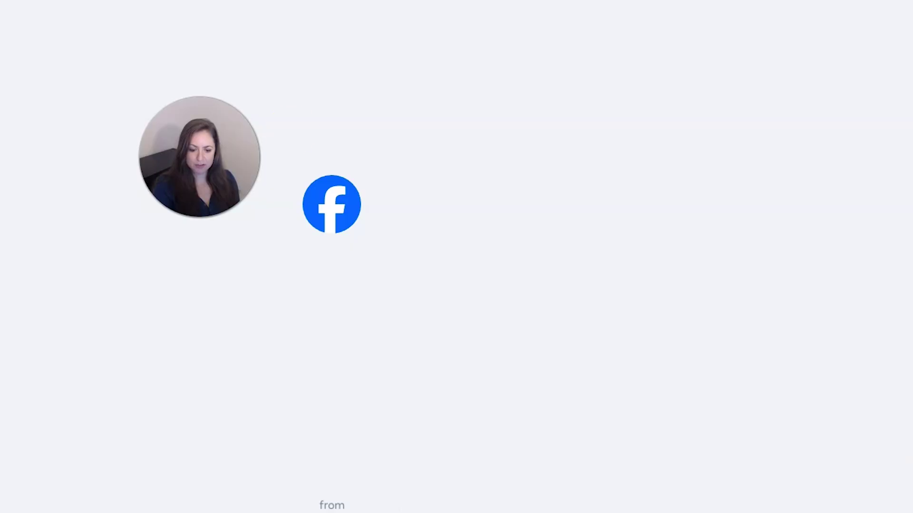
left_click(331, 131)
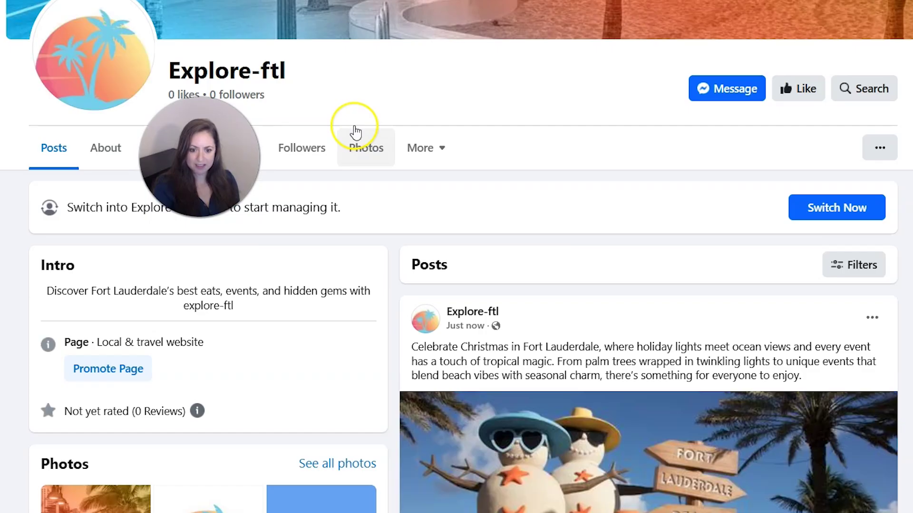
scroll(355, 132, "down", 1)
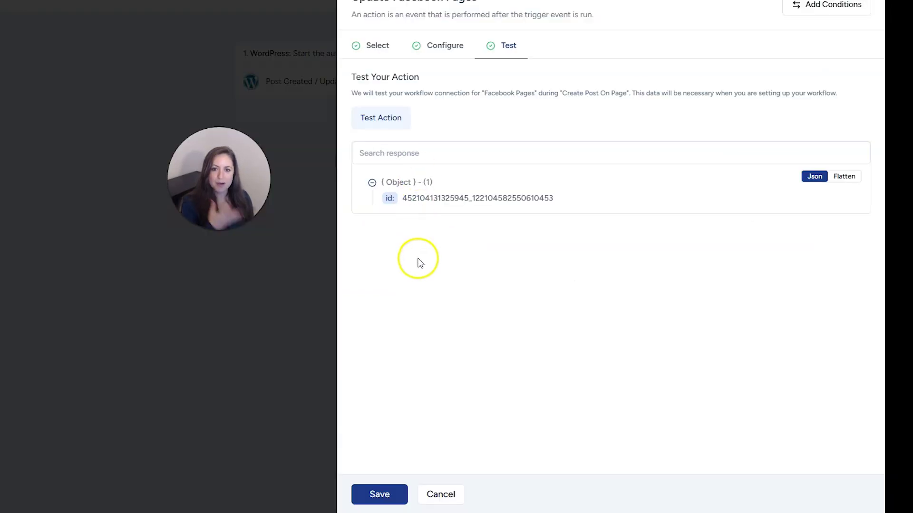
- Save the Facebook Pages Create Post On Page action as step 2 of the workflow
left_click(389, 493)
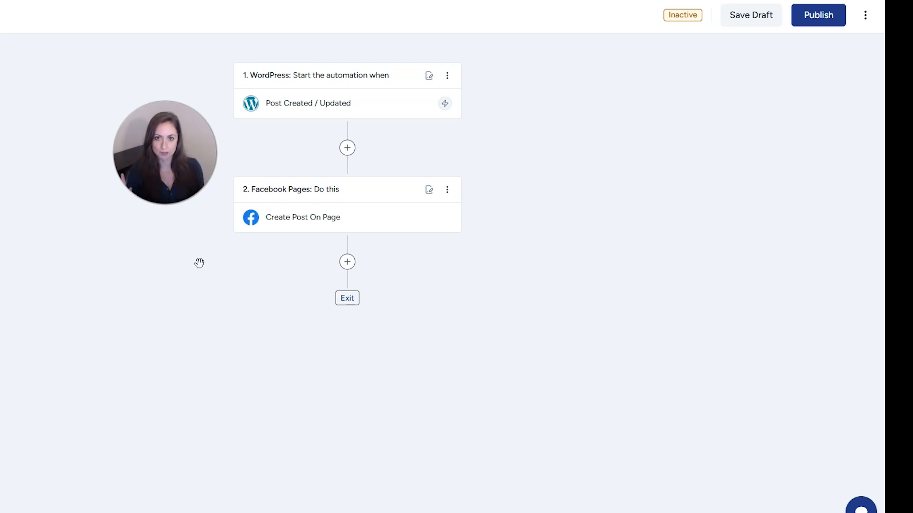
left_click(350, 270)
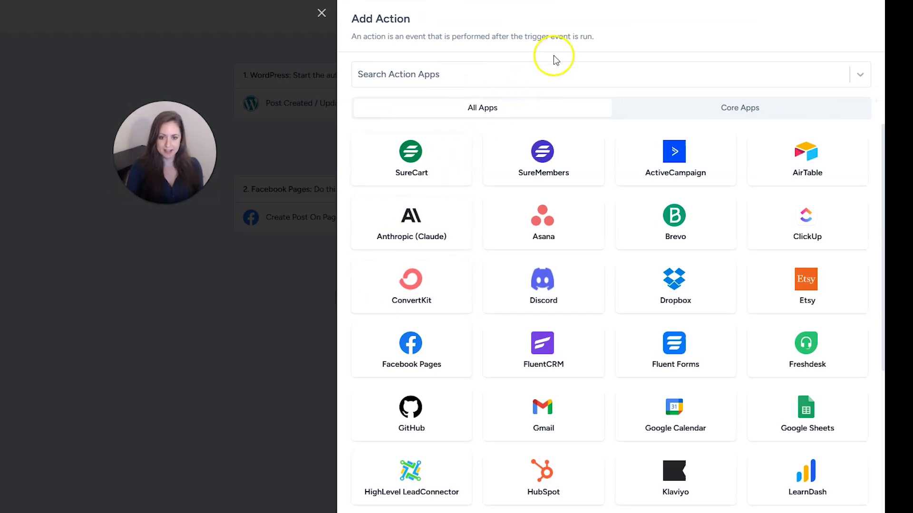
type("instagram")
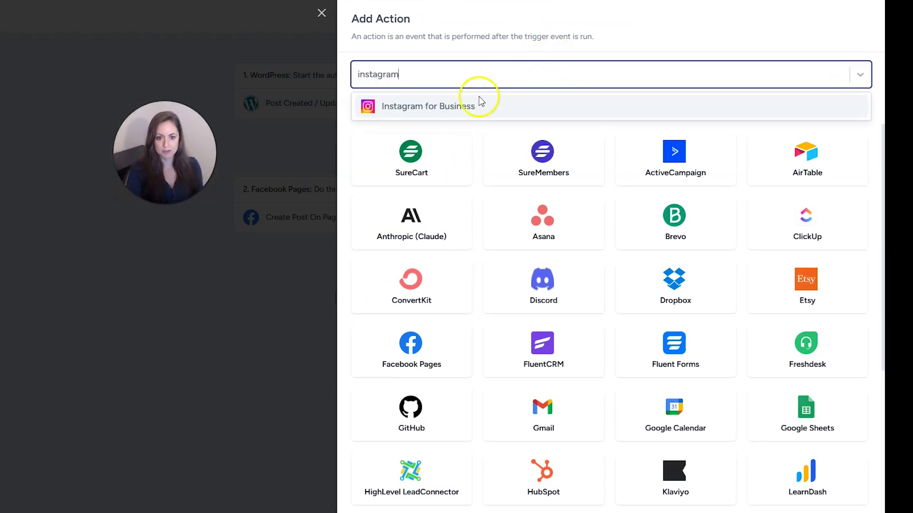
left_click(459, 105)
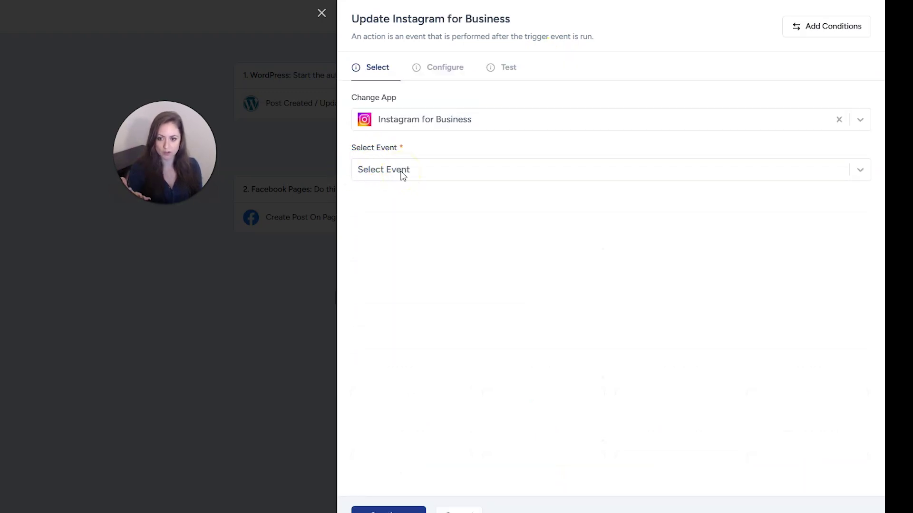
left_click(309, 308)
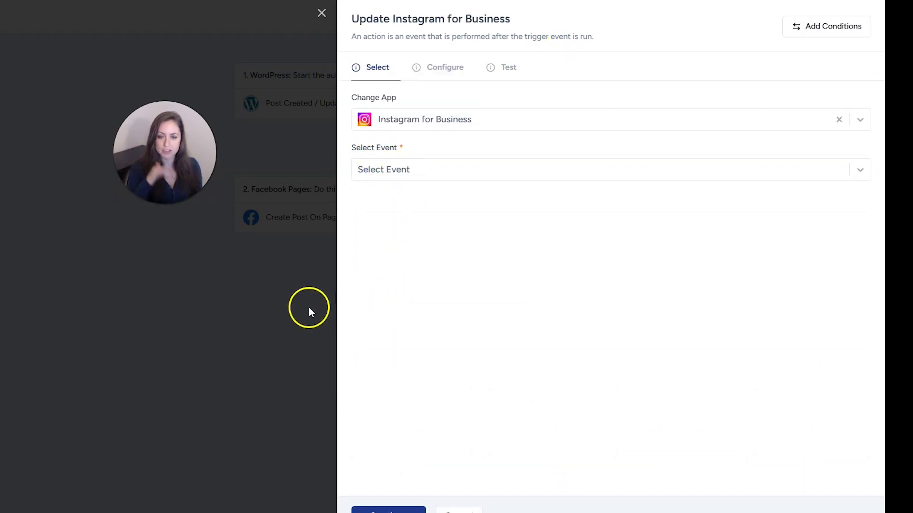
left_click(321, 13)
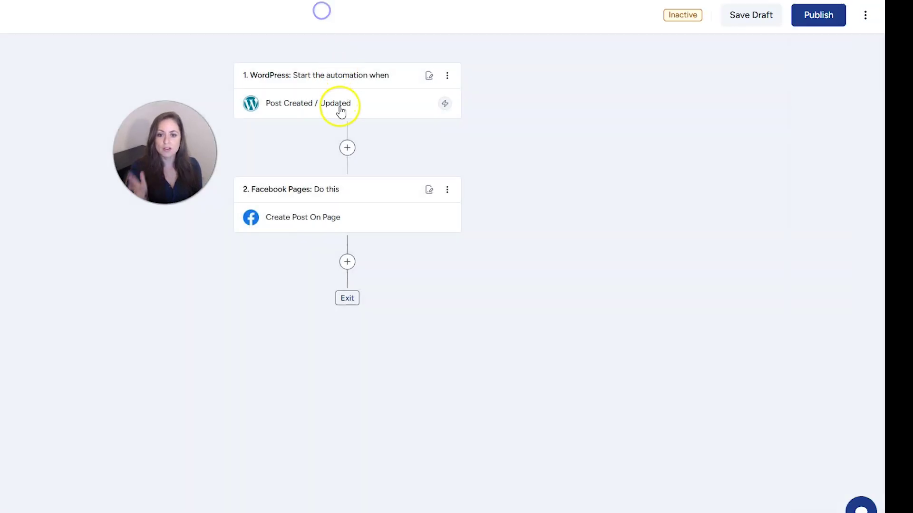
- Insert a Delay step between the trigger and Facebook post, using the Delay For event
left_click(347, 149)
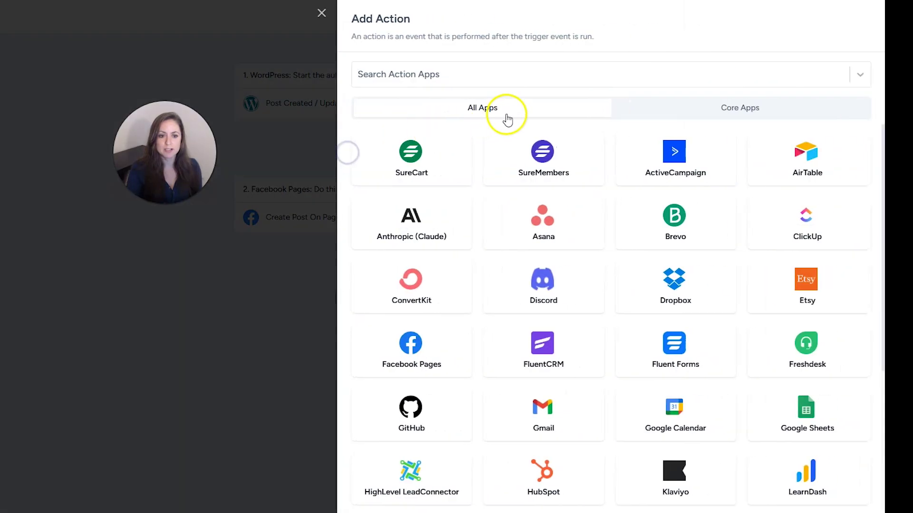
left_click(545, 74)
type("dela")
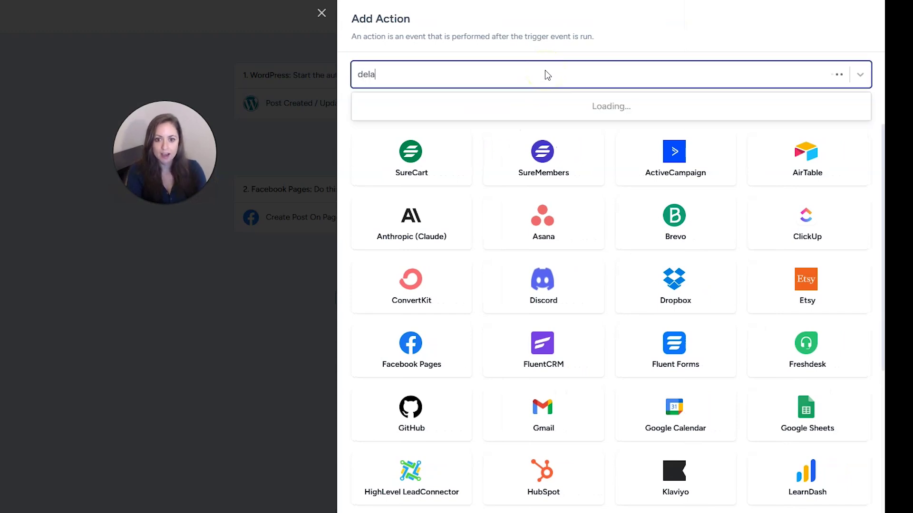
type("y")
left_click(470, 107)
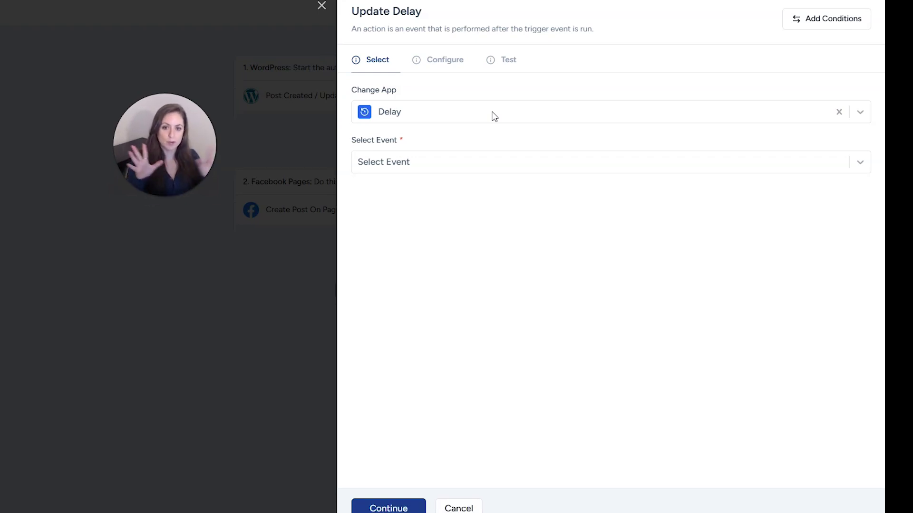
left_click(434, 161)
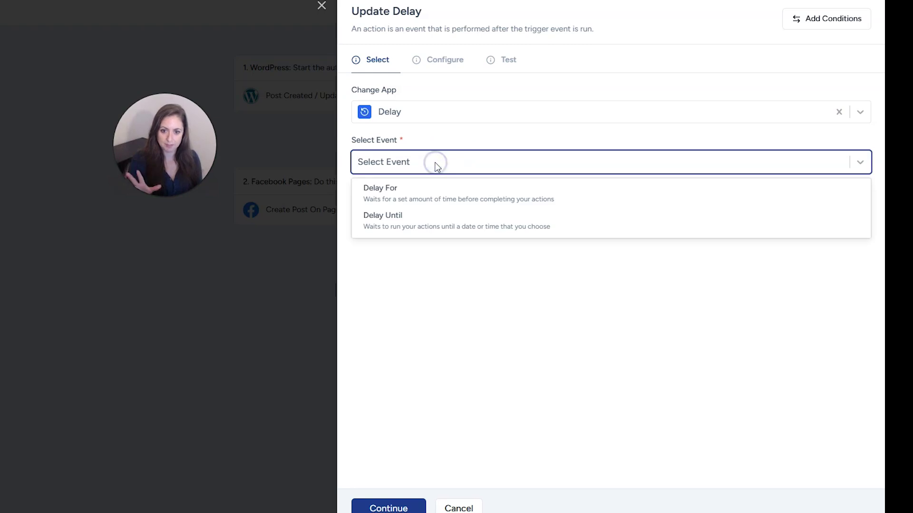
left_click(435, 184)
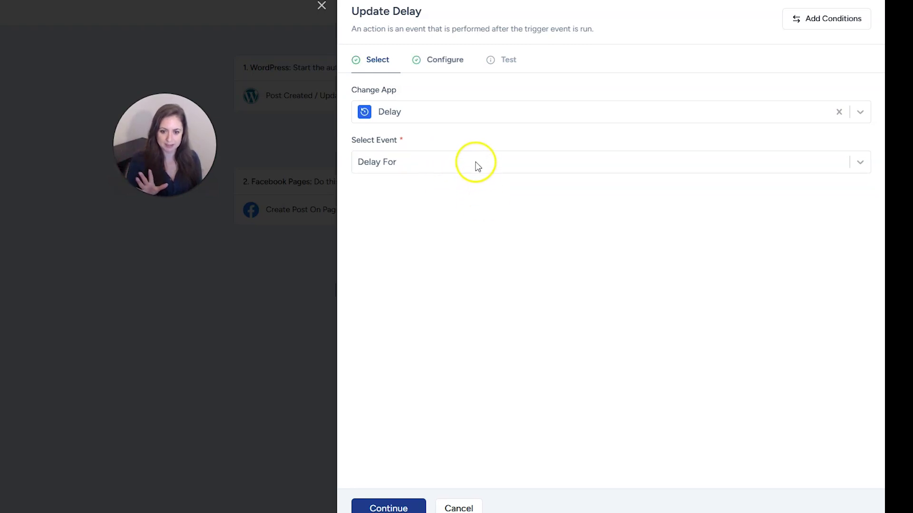
left_click(390, 508)
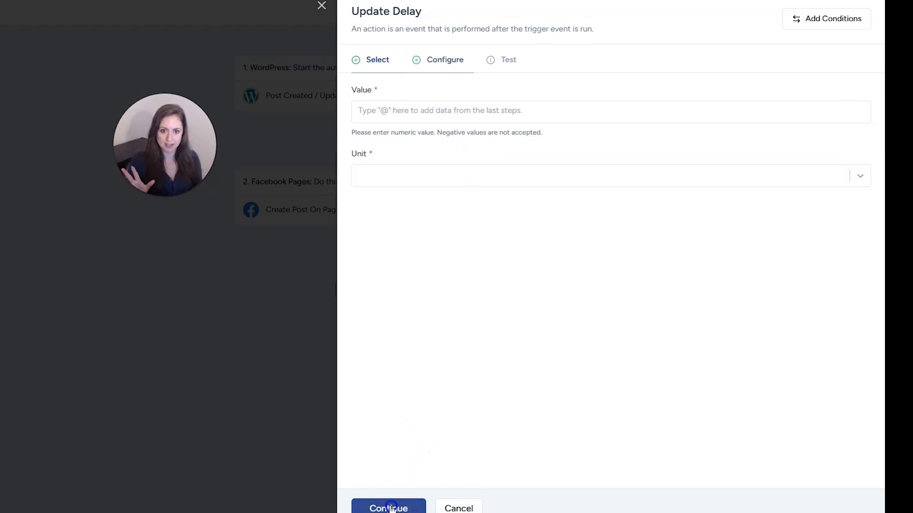
- Set the delay amount to 1 with unit Hour(s)
left_click(447, 115)
type("1")
left_click(412, 184)
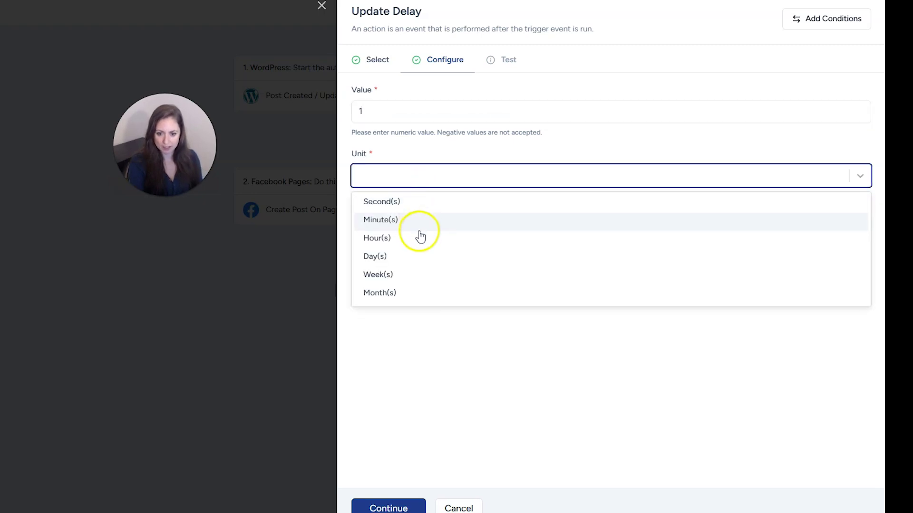
left_click(420, 236)
- Test the 1 Hour(s) Delay For step successfully and save it into the workflow
left_click(387, 507)
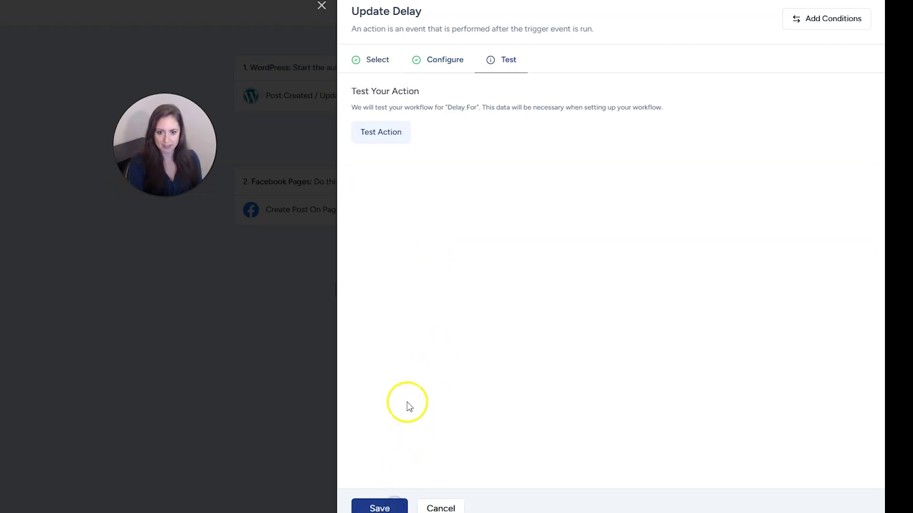
left_click(380, 506)
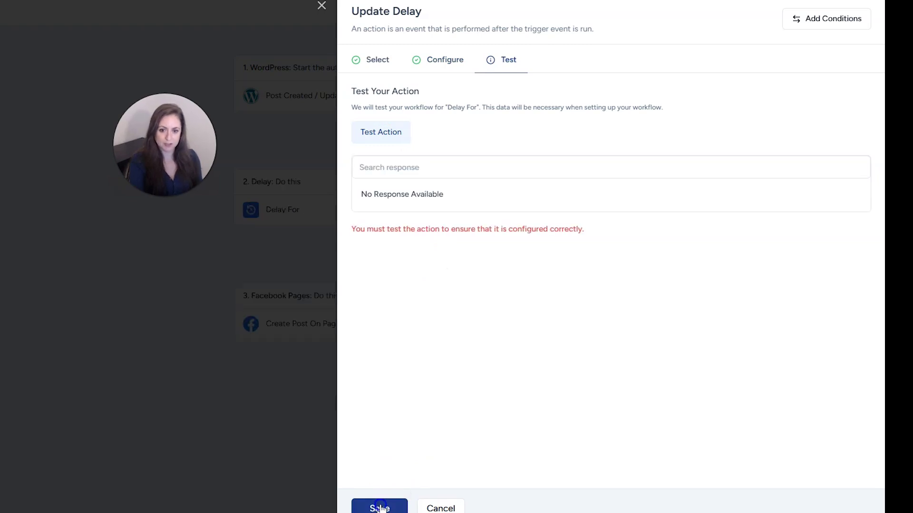
left_click(377, 130)
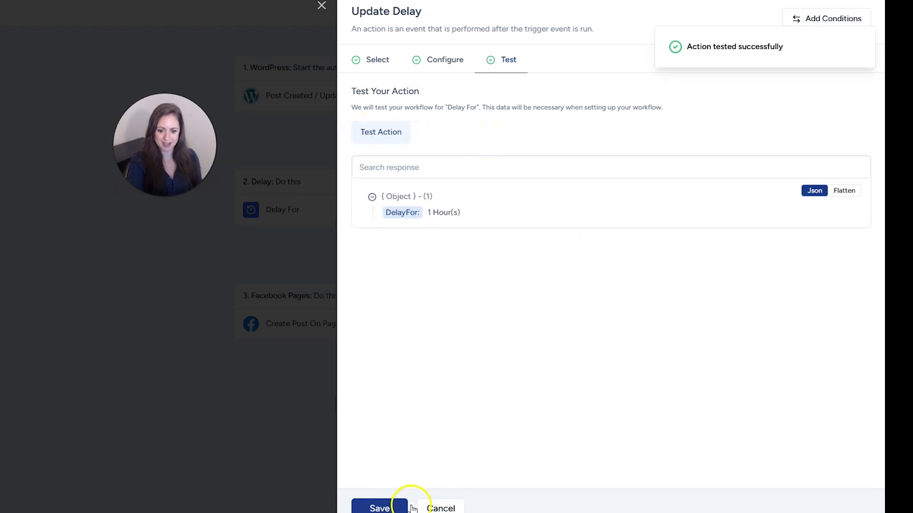
left_click(388, 507)
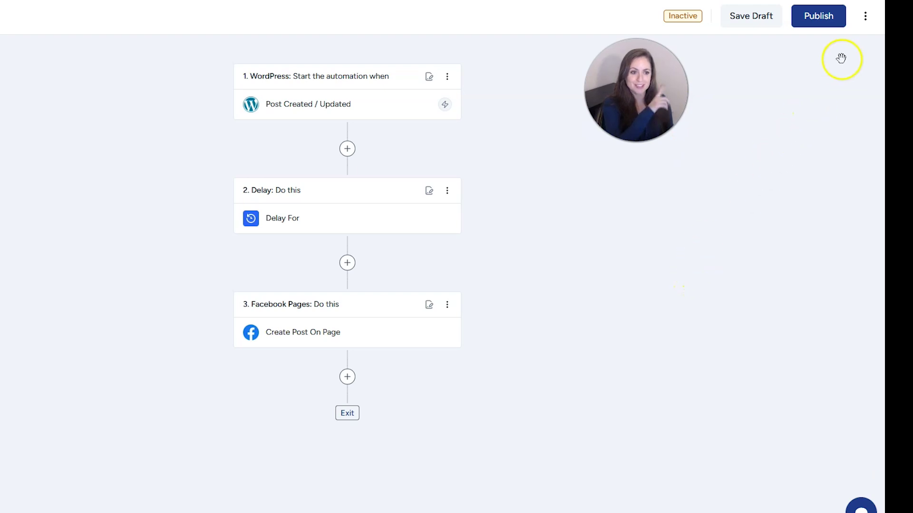
- Publish the WordPress trigger, 1-hour delay and Facebook post workflow, making it Active
left_click(831, 28)
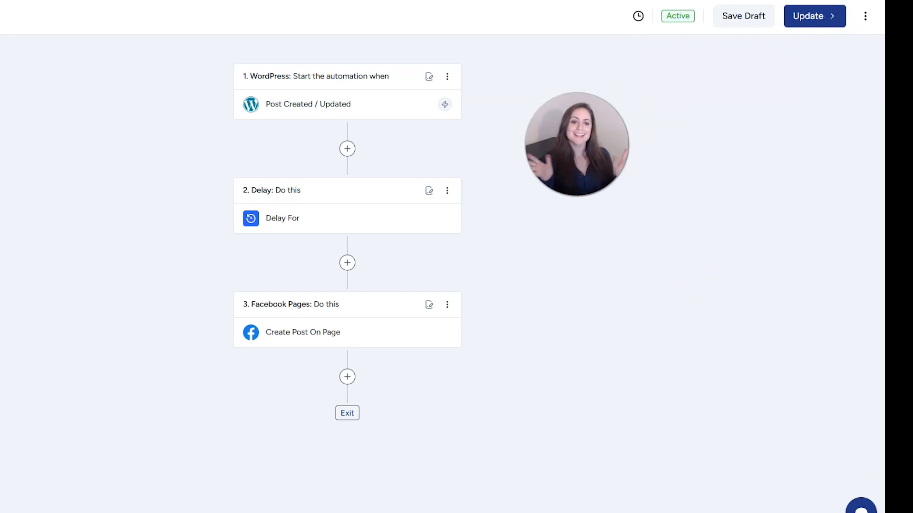